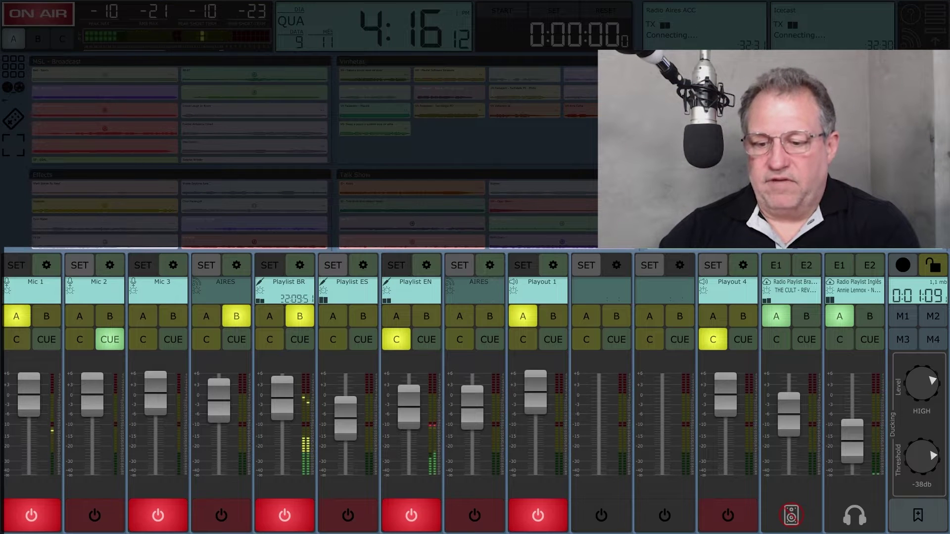
# - Enlarge the mixer area upward and switch the output level meter to bus B and bus C
pyautogui.moveTo(475, 250); pyautogui.dragTo(475, 183)
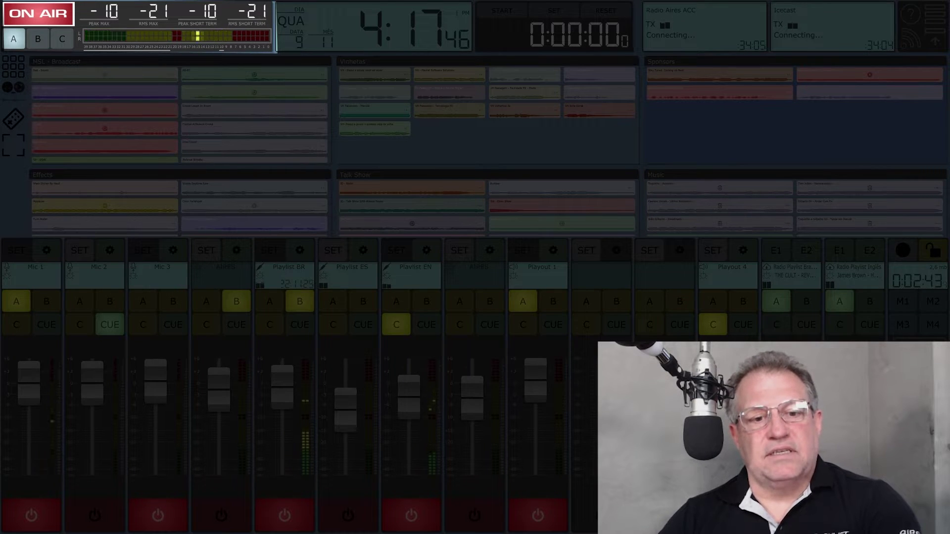
pyautogui.click(37, 38)
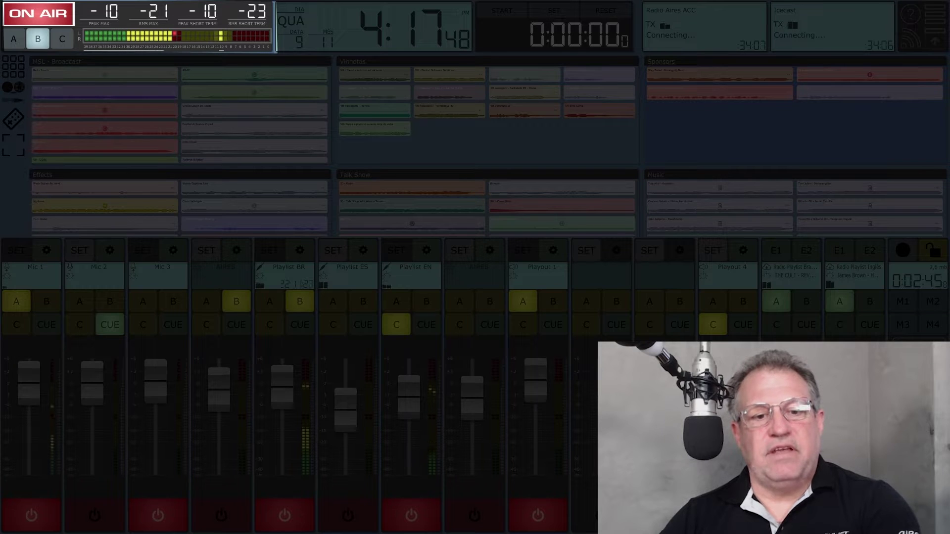
pyautogui.click(62, 38)
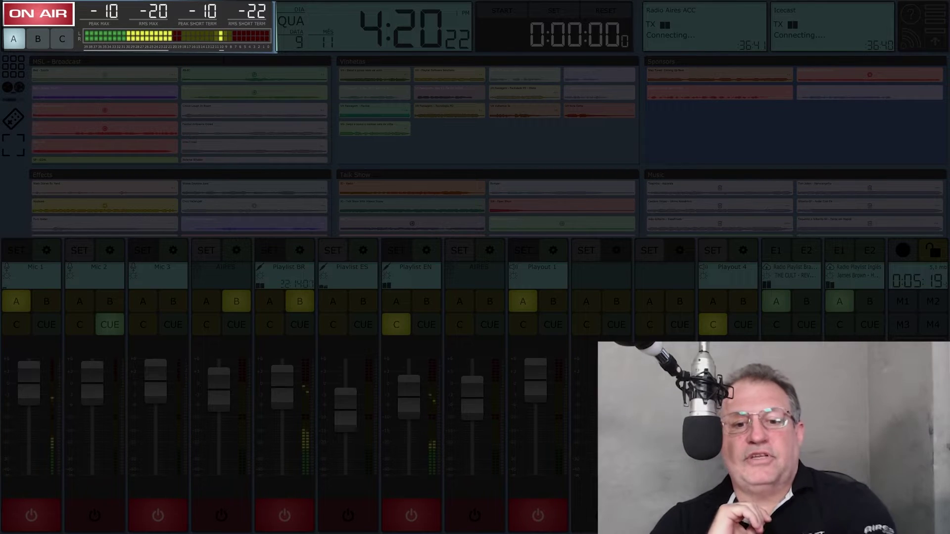
pyautogui.moveTo(29, 384)
pyautogui.mouseDown()
pyautogui.moveTo(29, 422)
pyautogui.moveTo(29, 381)
pyautogui.mouseUp()
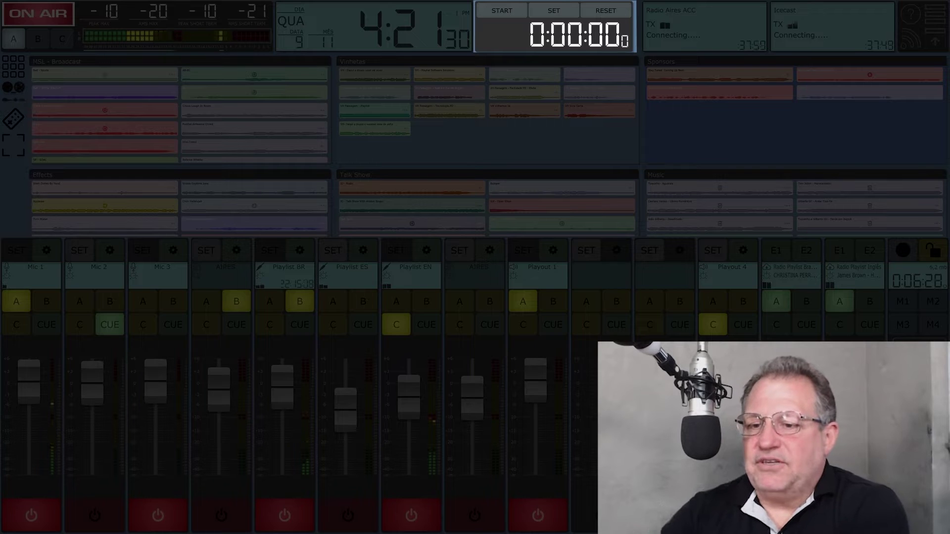
# - Run the stopwatch briefly and set the timer to a countdown of 00:05:00
pyautogui.click(501, 11)
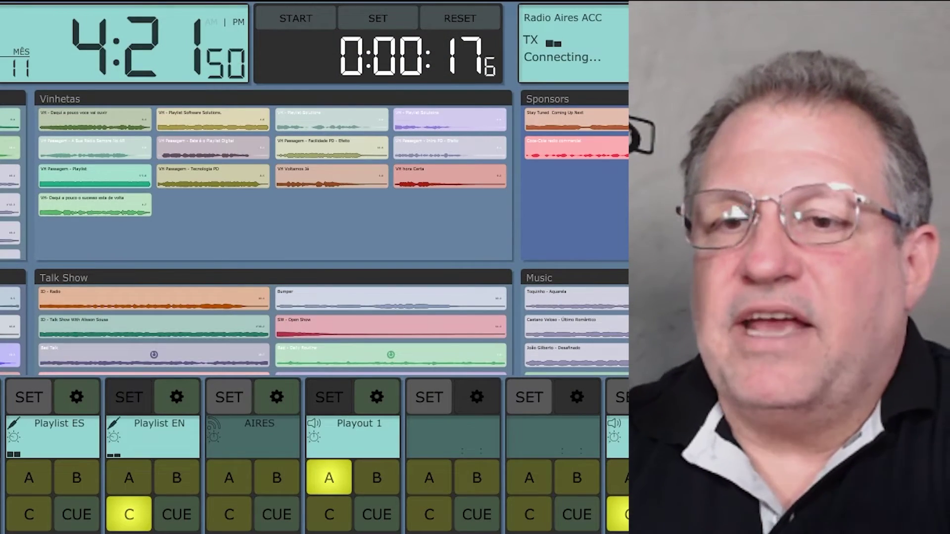
pyautogui.click(378, 18)
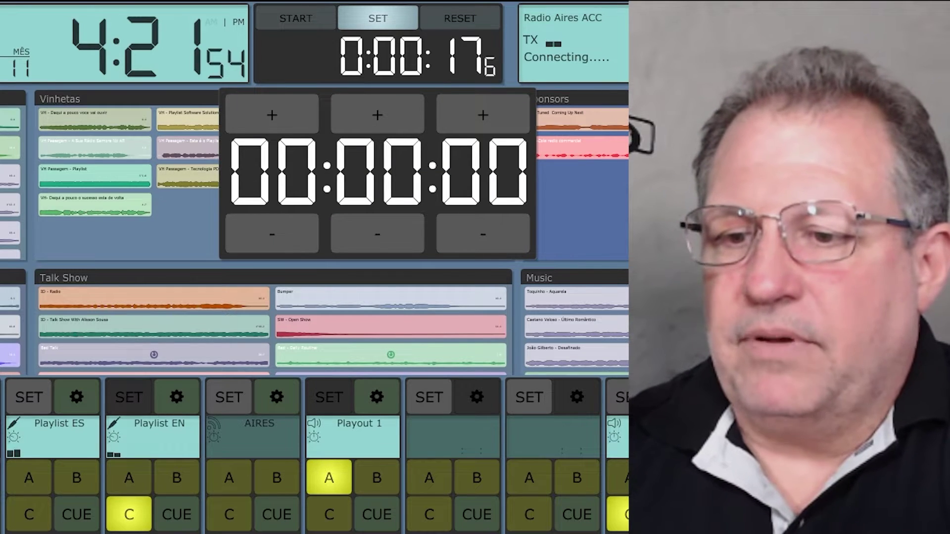
pyautogui.click(388, 115)
pyautogui.click(388, 115)
pyautogui.click(389, 116)
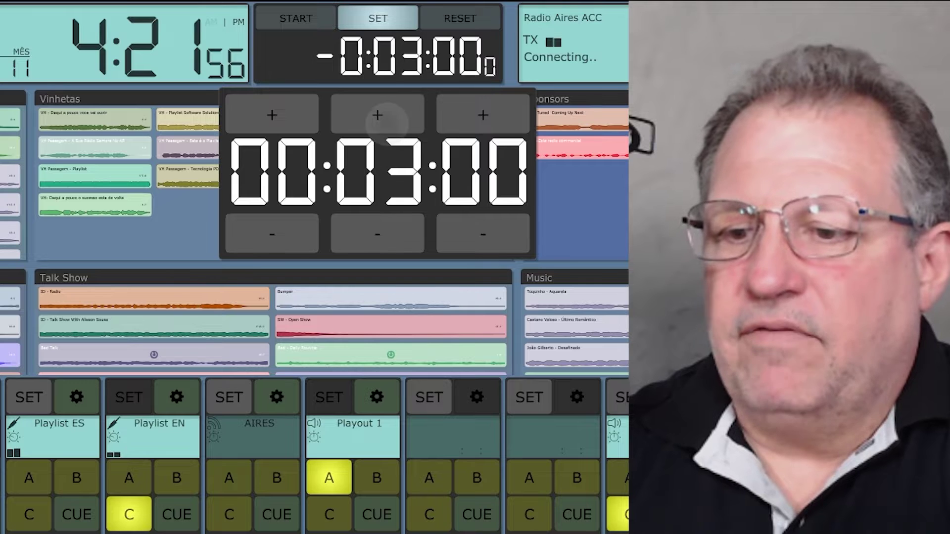
pyautogui.click(389, 116)
pyautogui.click(389, 116)
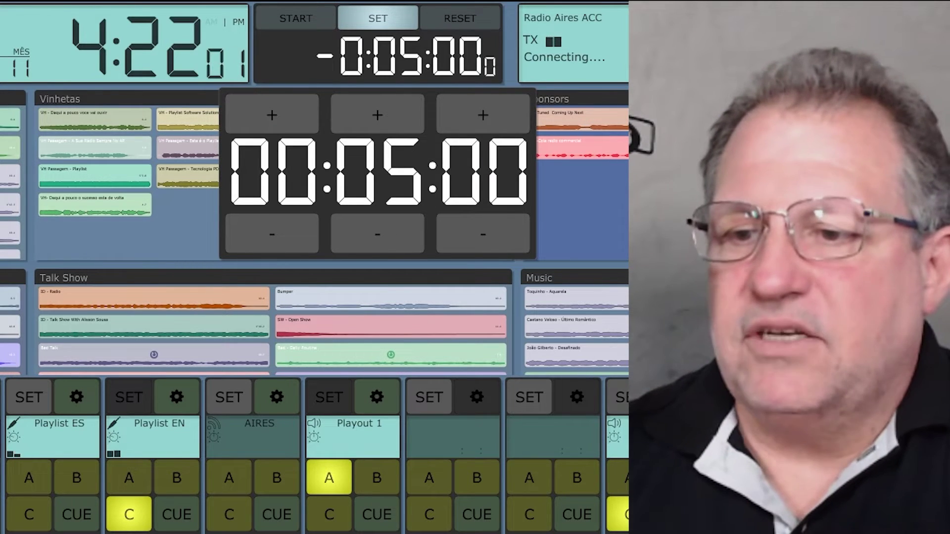
# - Run the countdown, freezing and releasing its display once before stopping it
pyautogui.click(296, 18)
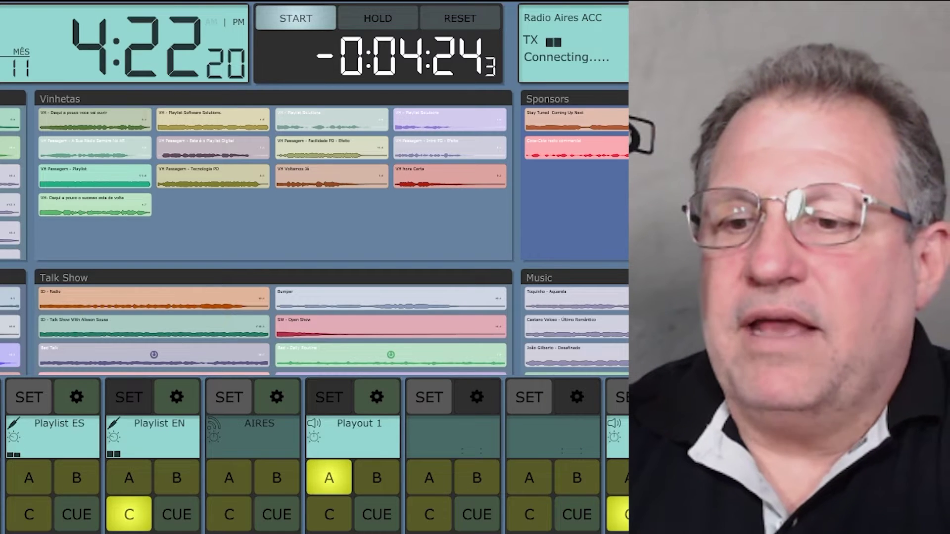
pyautogui.click(378, 18)
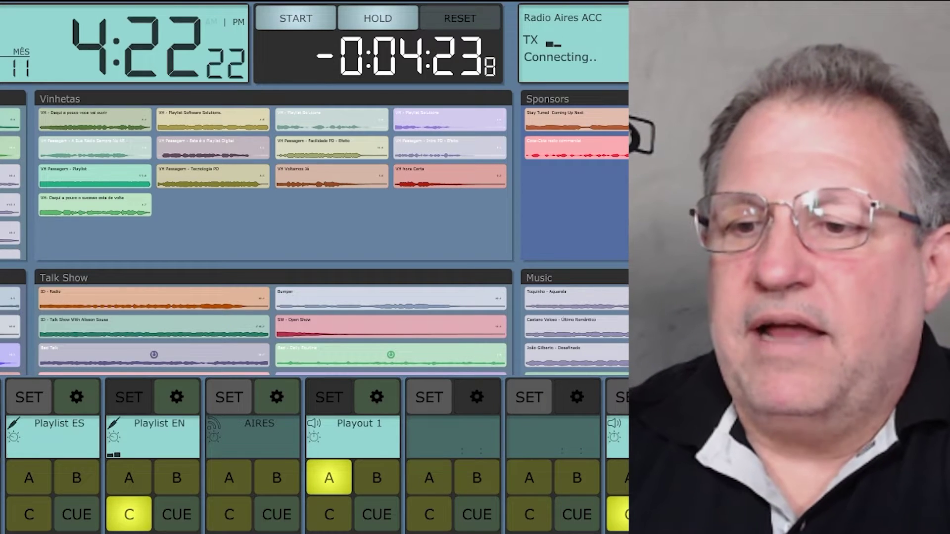
pyautogui.click(377, 19)
pyautogui.click(296, 18)
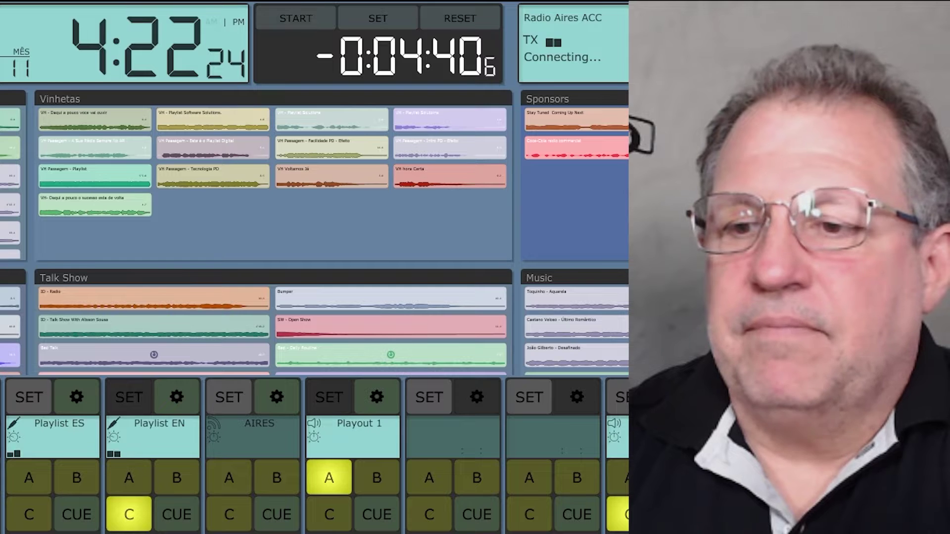
# - Reset the timer and run the stopwatch from zero for about 5 seconds
pyautogui.click(460, 18)
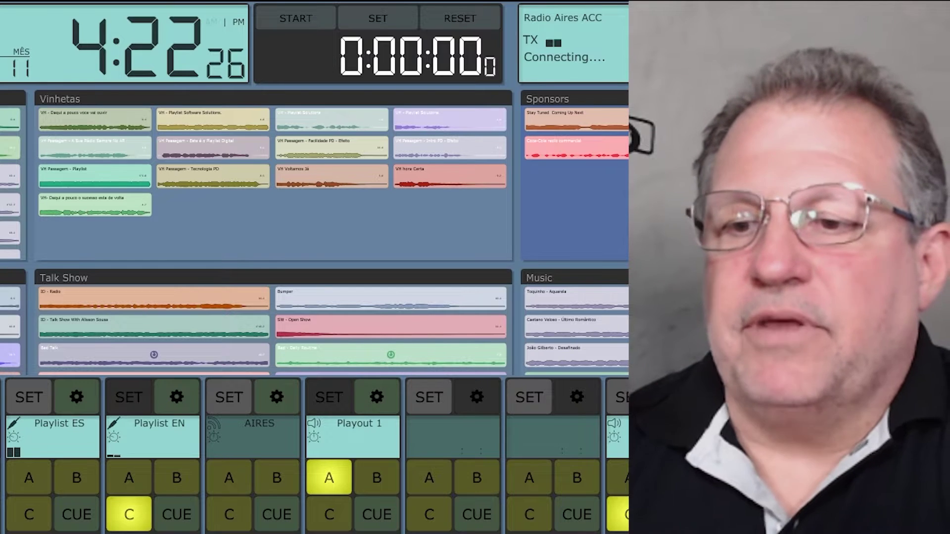
pyautogui.click(296, 18)
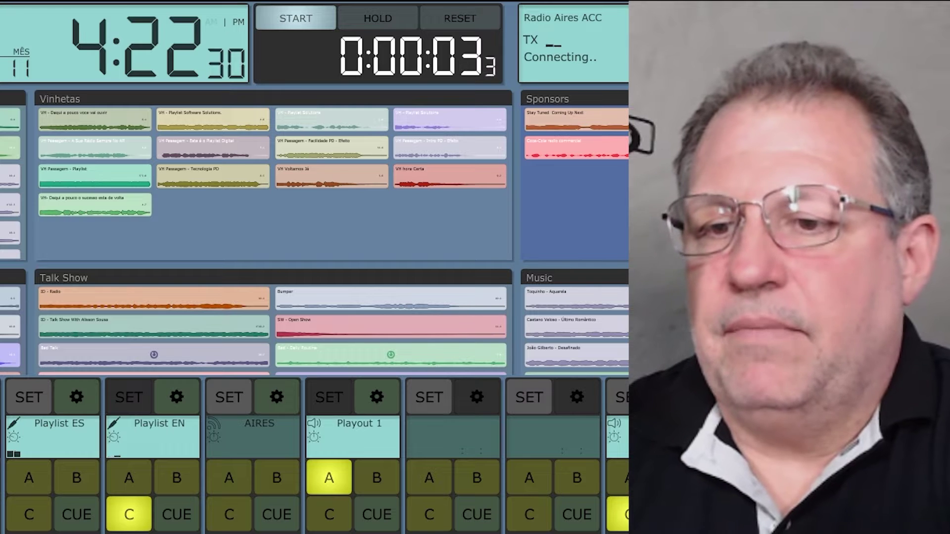
pyautogui.click(296, 18)
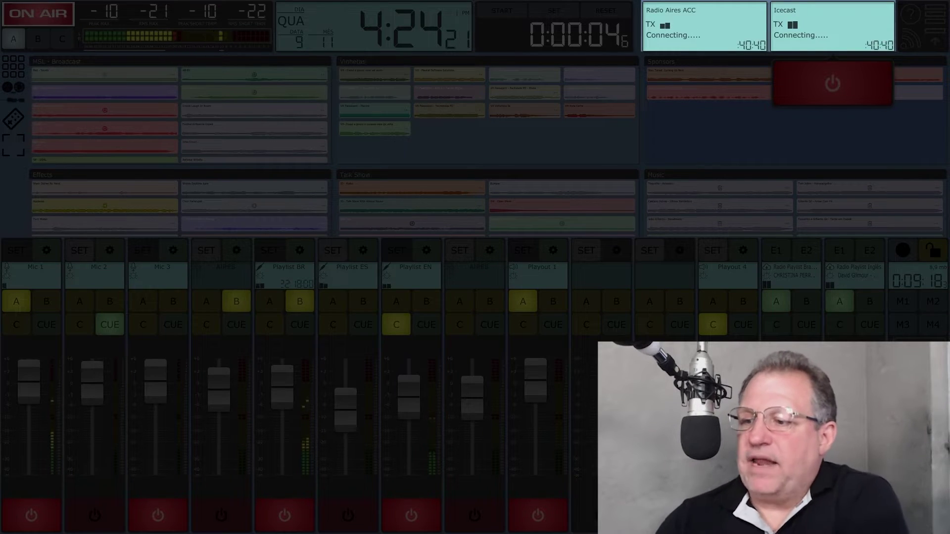
# - Disconnect the Icecast transmission and reconnect it
pyautogui.click(833, 84)
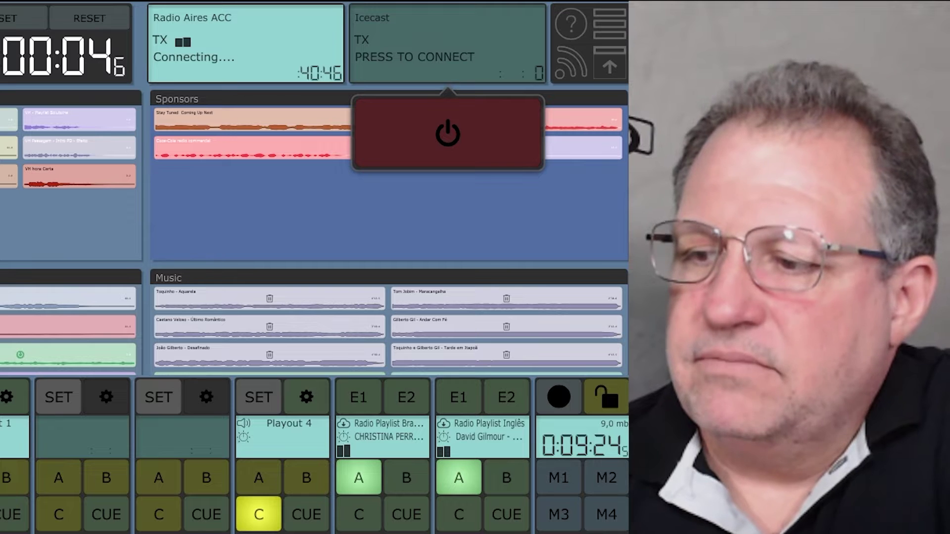
pyautogui.click(448, 134)
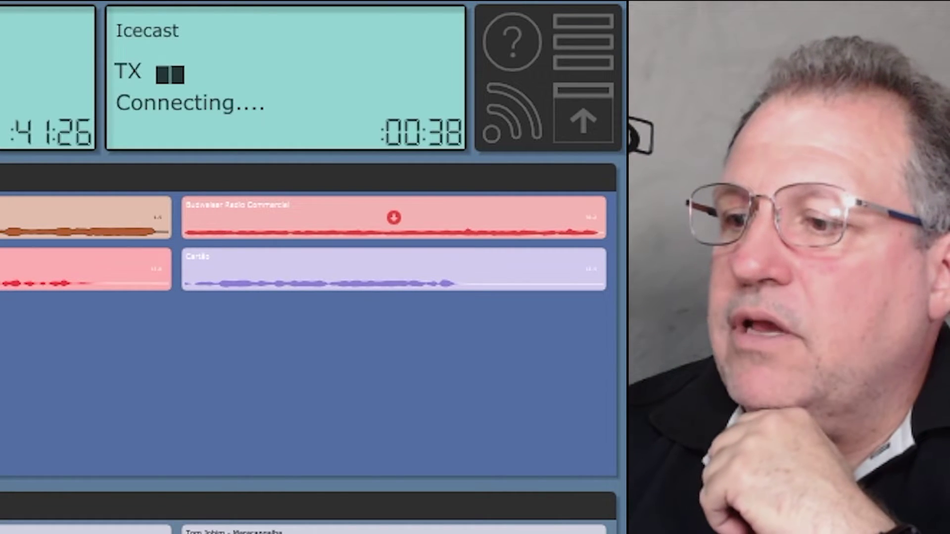
# - Look through the configuration menu, including its Buses and Connection entries
pyautogui.click(583, 42)
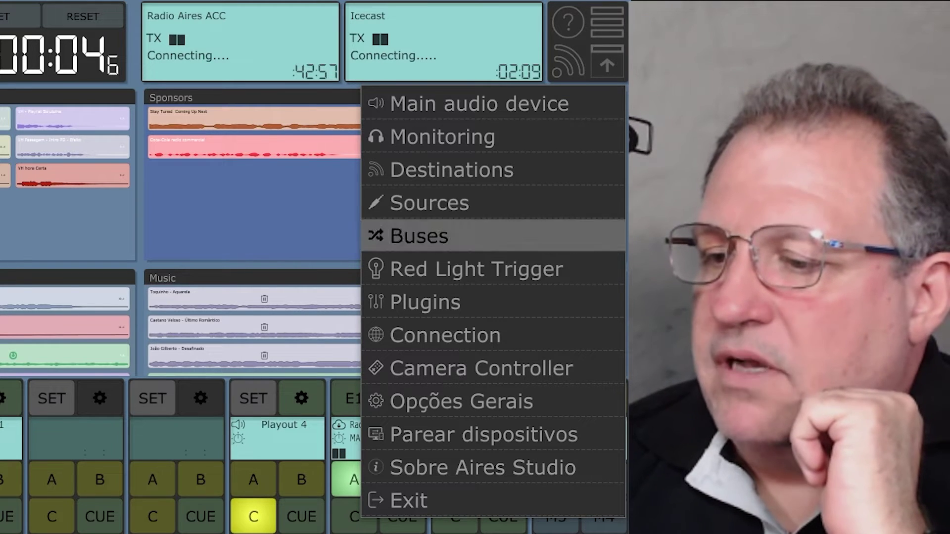
pyautogui.click(490, 237)
pyautogui.click(2, 83)
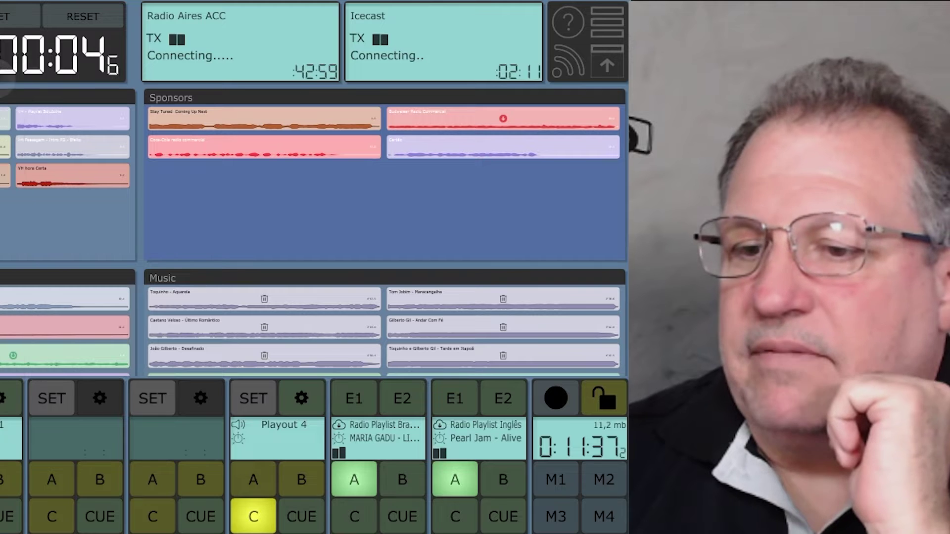
pyautogui.click(607, 22)
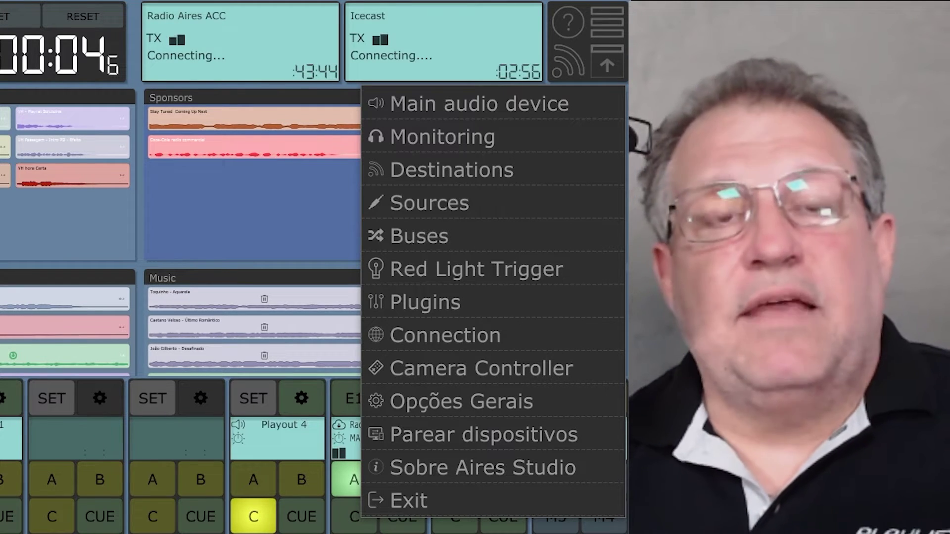
pyautogui.click(445, 335)
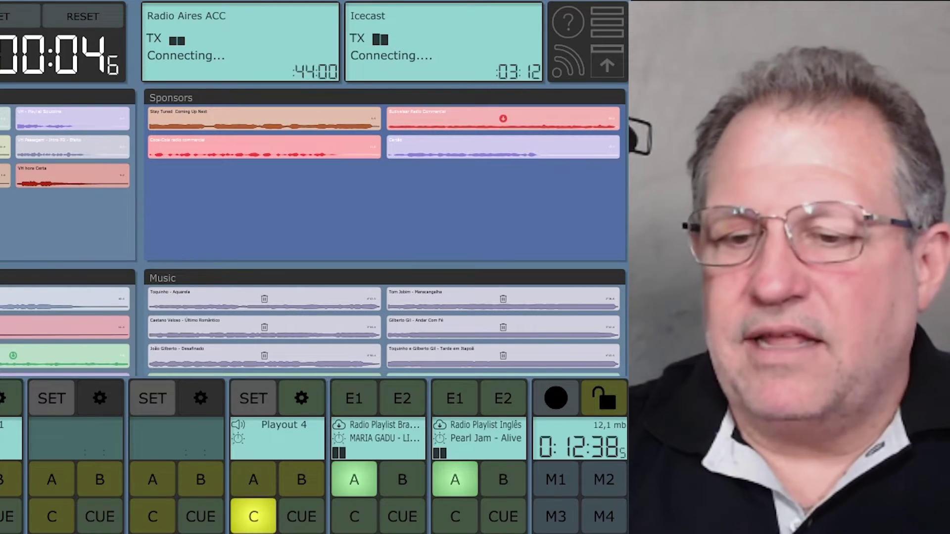
# - View the general options (Opções Gerais), including unlock, clock, NDI and ducker settings, and close them
pyautogui.click(607, 22)
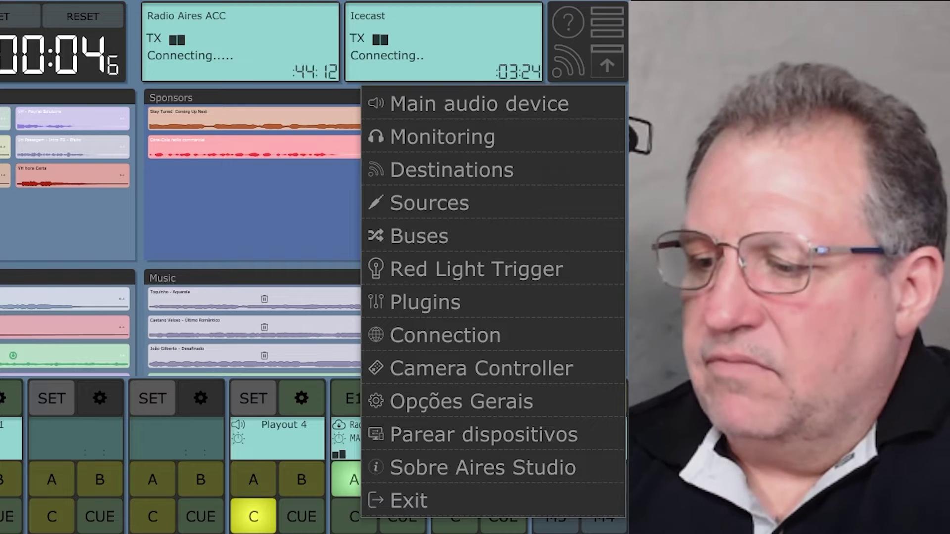
pyautogui.click(461, 401)
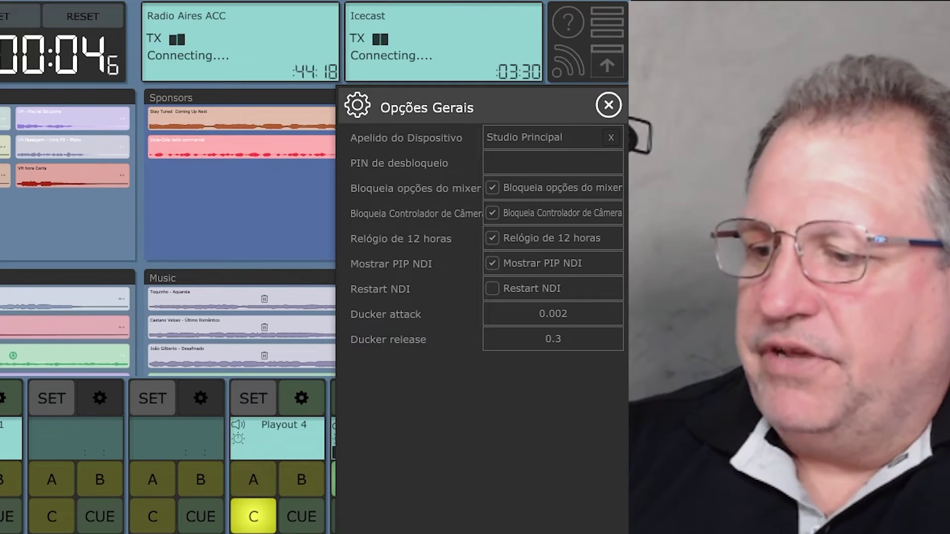
pyautogui.click(607, 105)
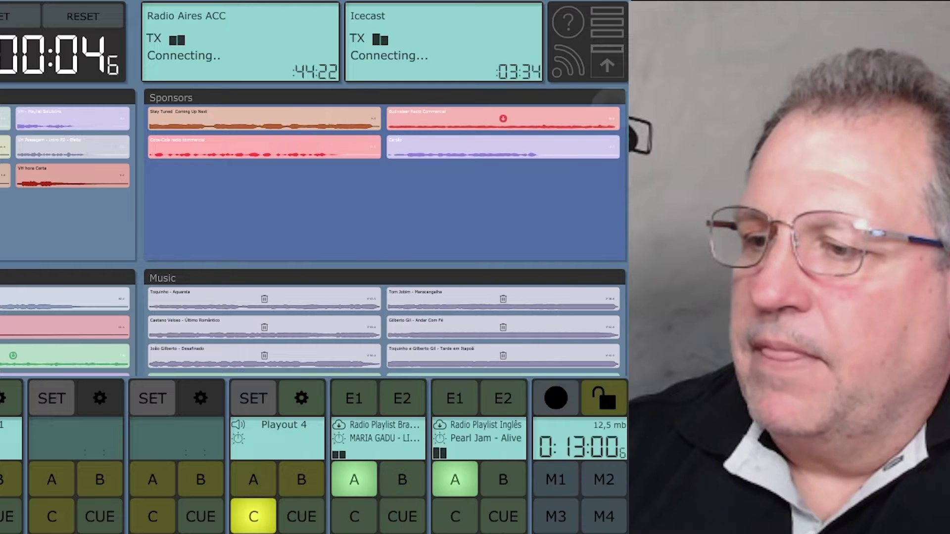
# - View the product, version and licence status information in Sobre Aires Studio and close it
pyautogui.click(608, 22)
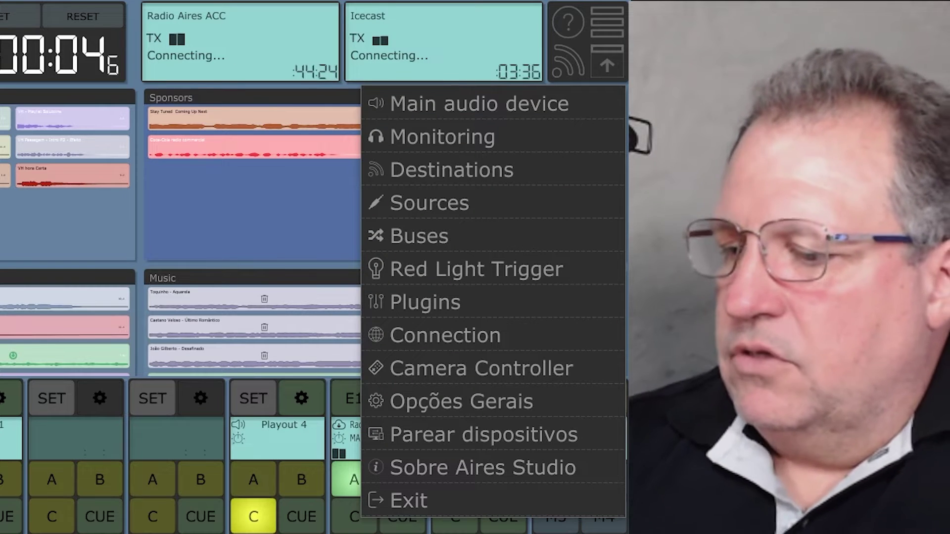
pyautogui.click(482, 468)
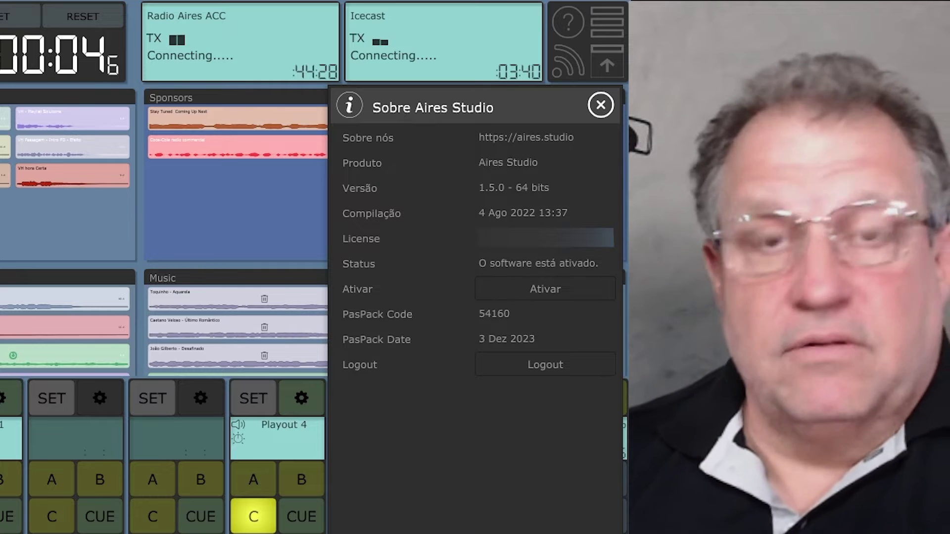
pyautogui.press('Escape')
pyautogui.click(607, 23)
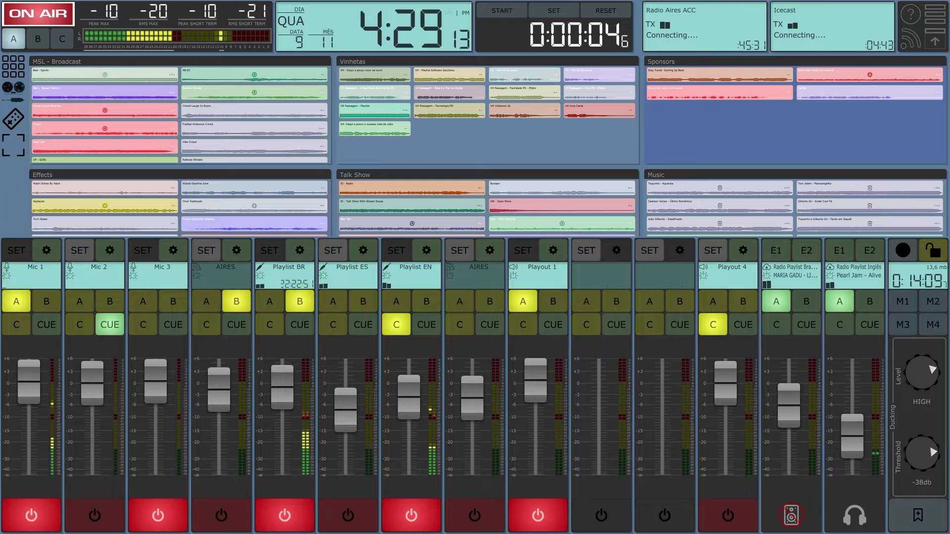
# - Collapse the studio to its compact bar over Playlist Digital and switch Mic 1 back on from there
pyautogui.click(936, 41)
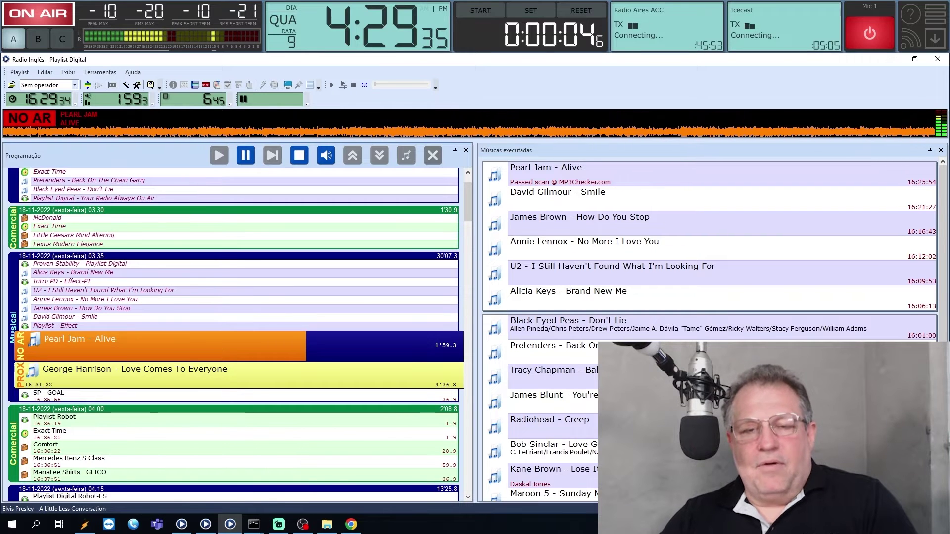
pyautogui.click(935, 39)
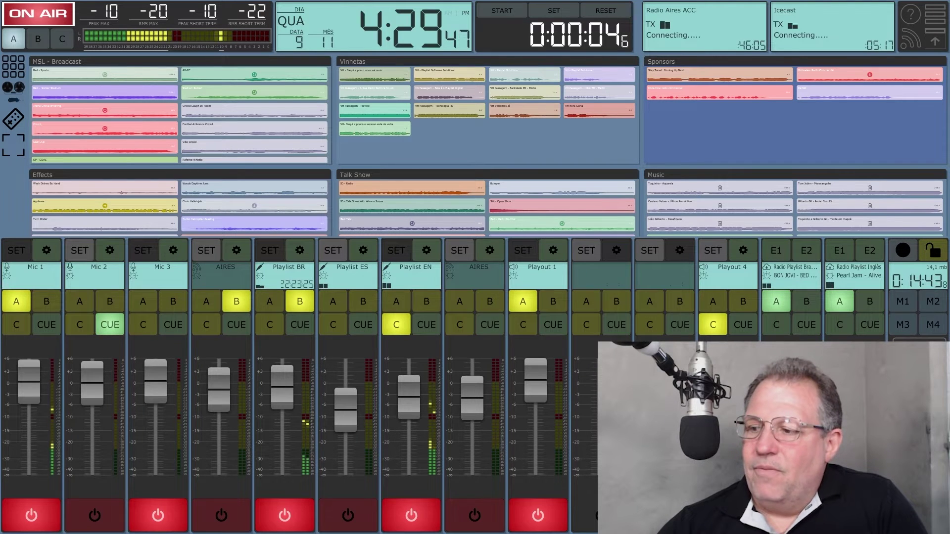
pyautogui.click(935, 39)
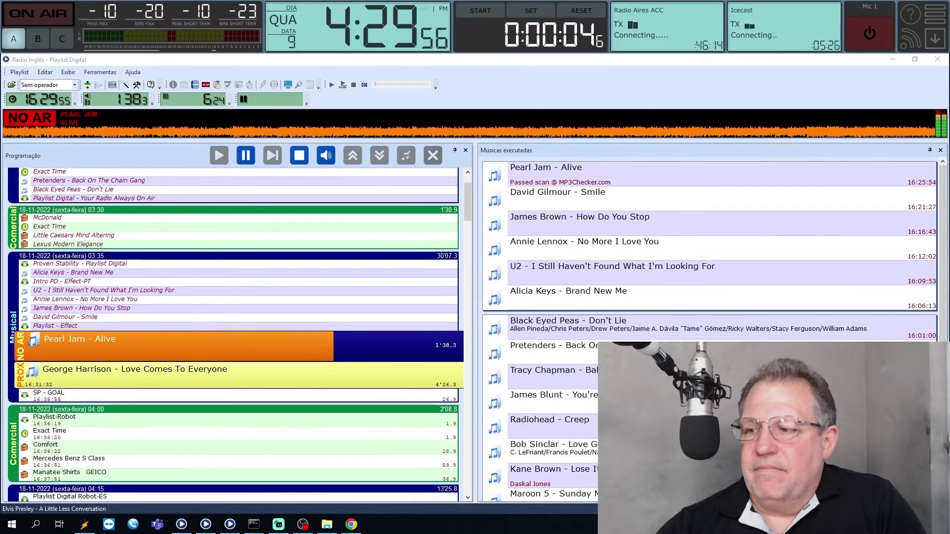
pyautogui.click(870, 33)
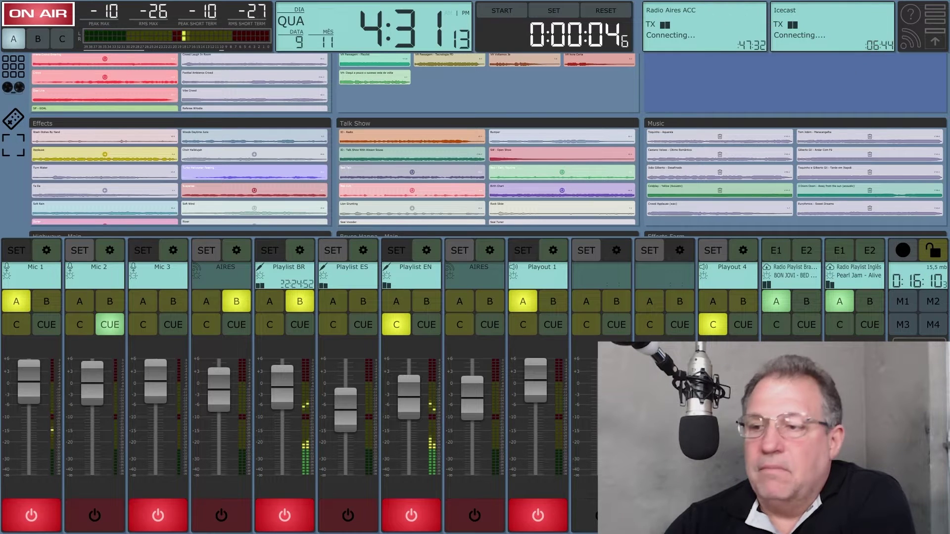
# - View the guided help tour as far as the Mixer Display explanation and exit it
pyautogui.click(910, 40)
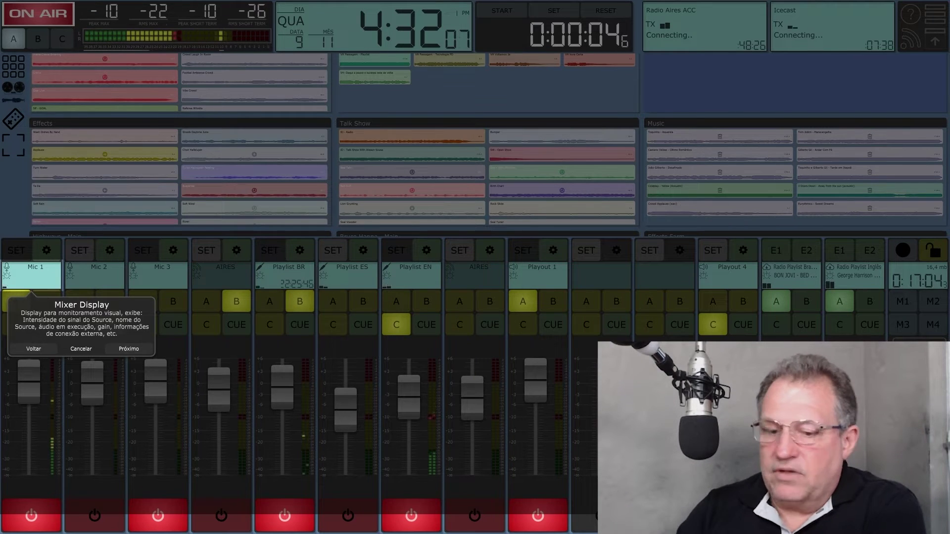
pyautogui.press('Escape')
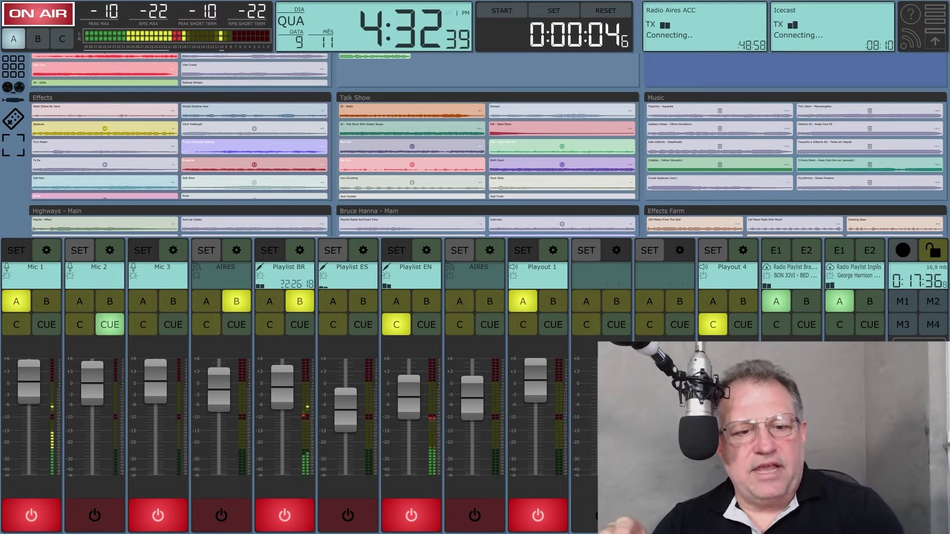
# - Show the recordings editor, expand it to full screen and return it to its normal size
pyautogui.click(14, 88)
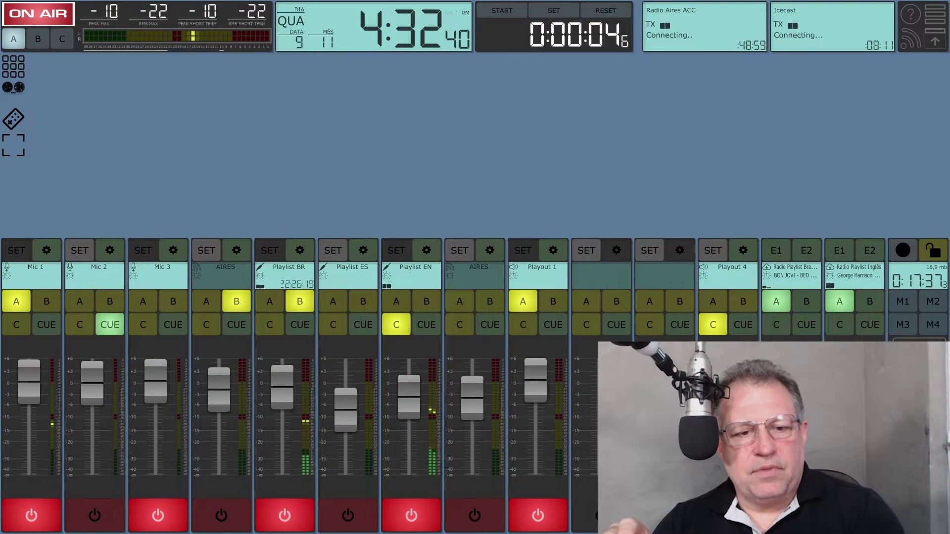
pyautogui.click(13, 145)
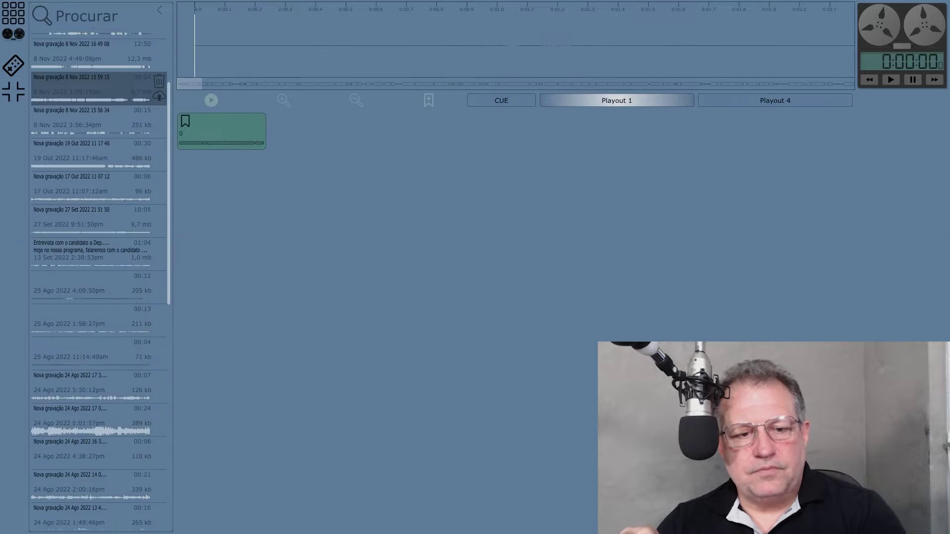
pyautogui.click(14, 145)
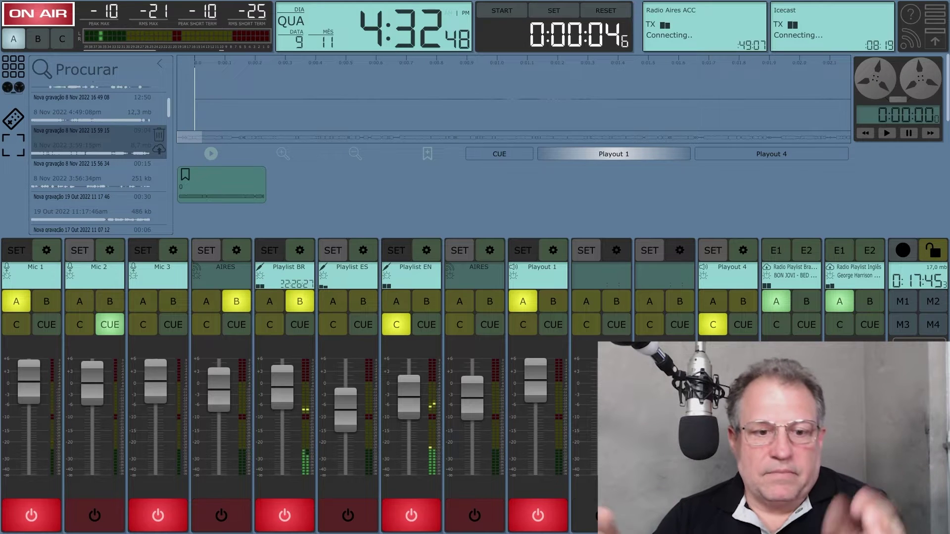
# - Show the audio clip panels above the mixer, hide them and bring them back
pyautogui.click(14, 66)
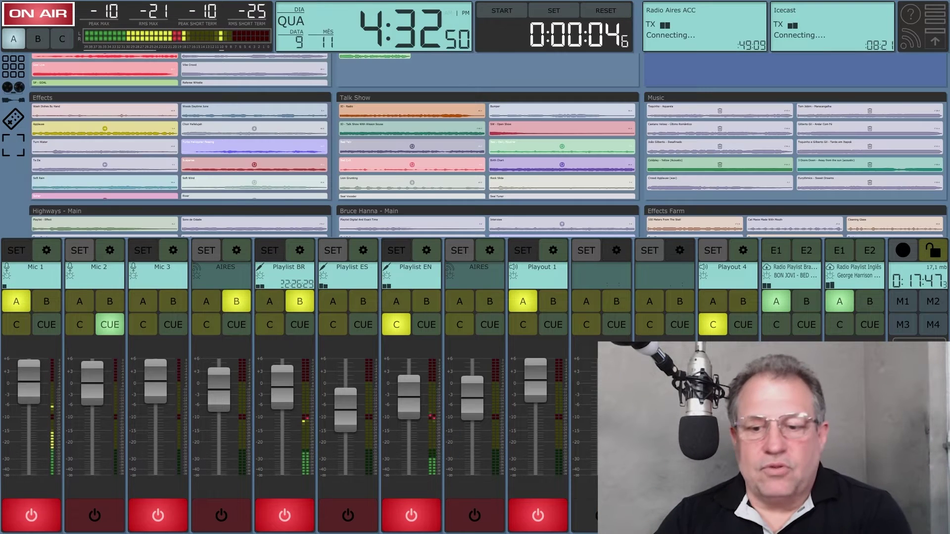
pyautogui.scroll(2, 488, 144)
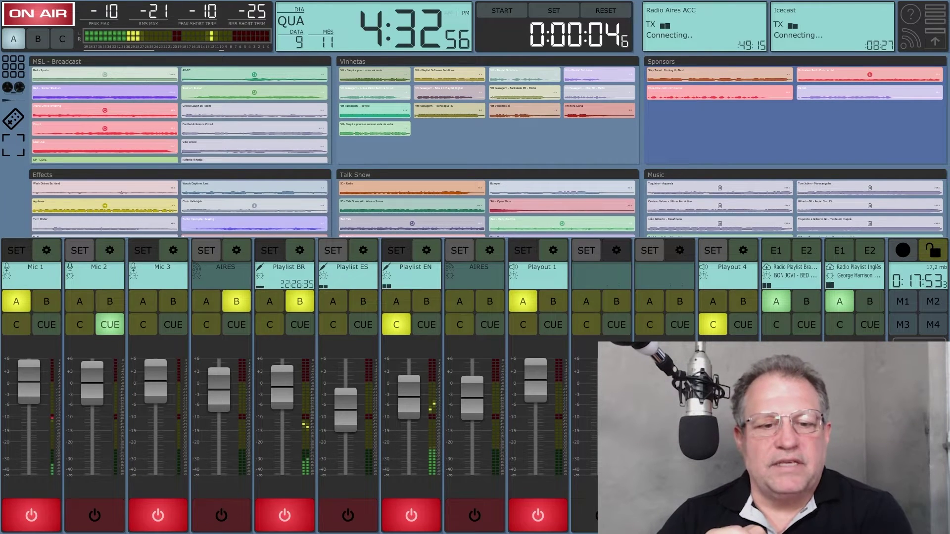
pyautogui.click(13, 66)
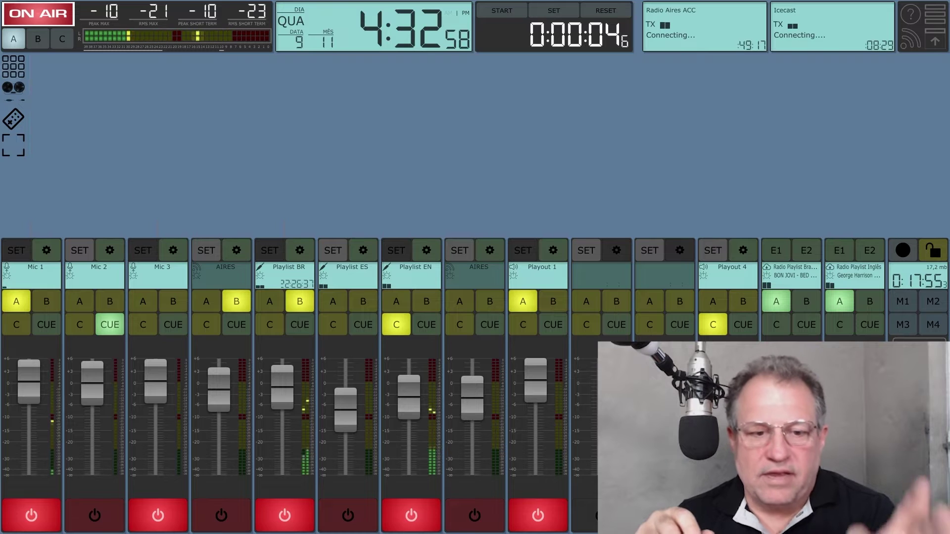
pyautogui.click(13, 65)
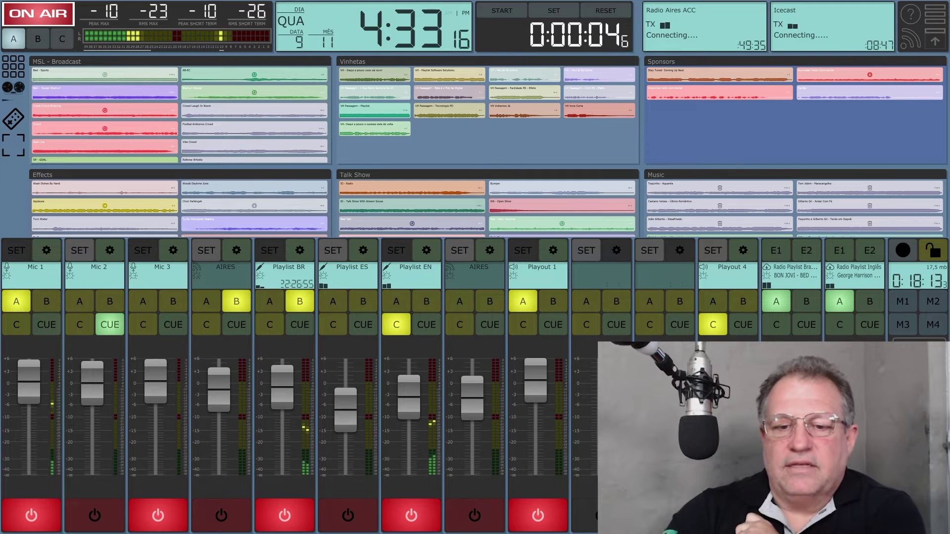
# - Enlarge the MSL - Broadcast clip panel, return to the overview and enlarge the Talk Show panel
pyautogui.click(180, 62)
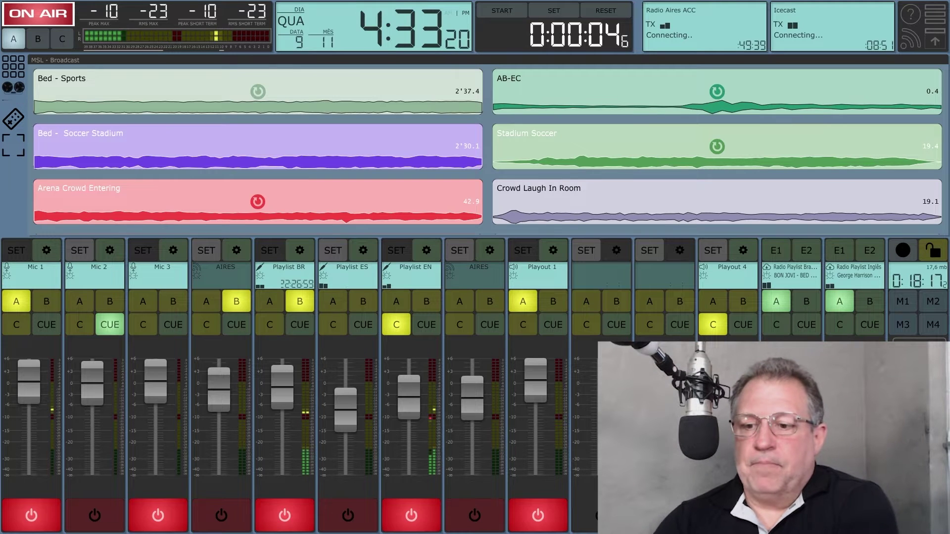
pyautogui.click(181, 60)
pyautogui.click(487, 174)
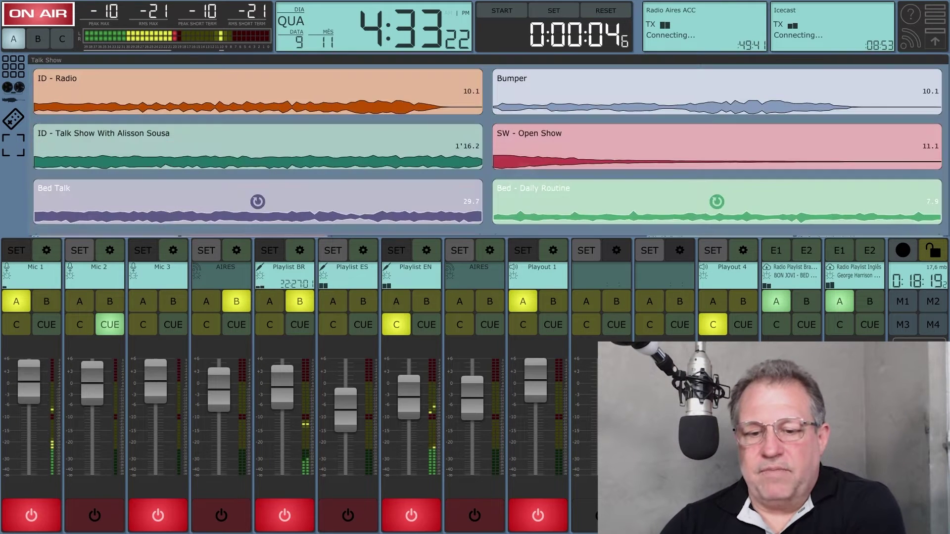
# - Play the talk show ID, SW - Open Show and Bed Talk clips, stop playback and return to the panel overview
pyautogui.click(257, 147)
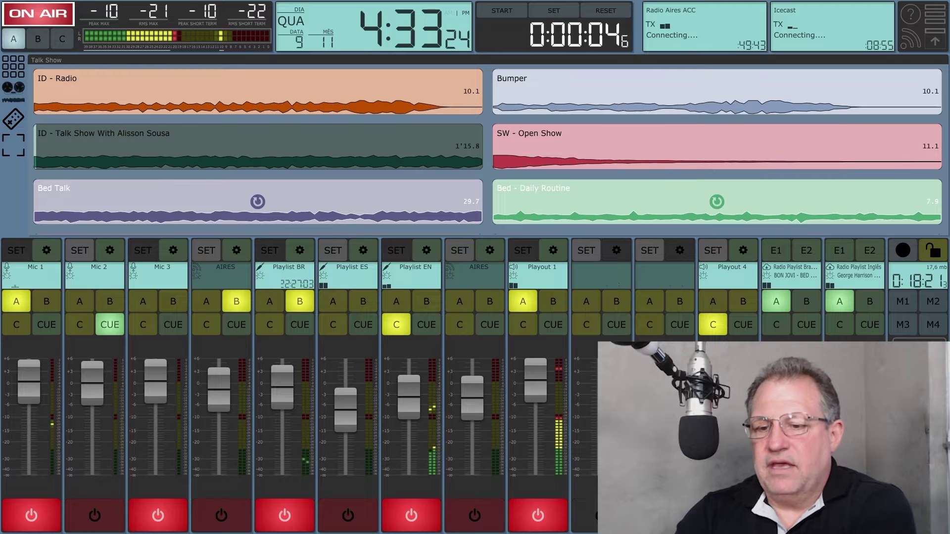
pyautogui.click(717, 147)
pyautogui.click(257, 147)
pyautogui.click(257, 202)
pyautogui.click(716, 147)
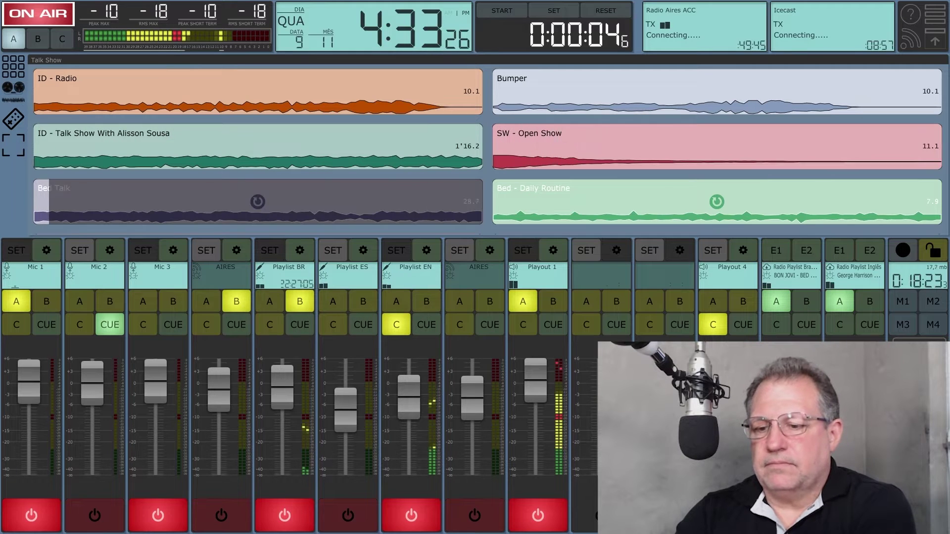
pyautogui.click(257, 202)
pyautogui.click(257, 147)
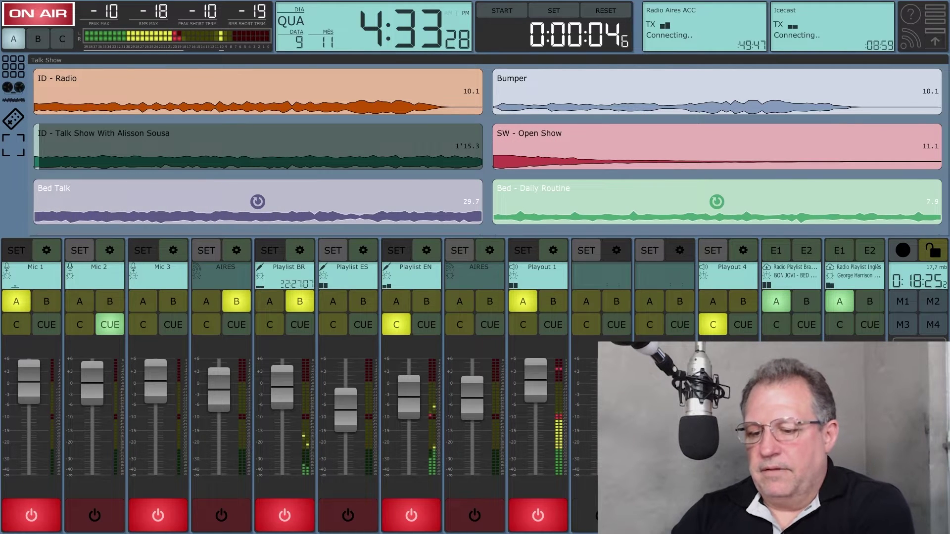
pyautogui.click(257, 147)
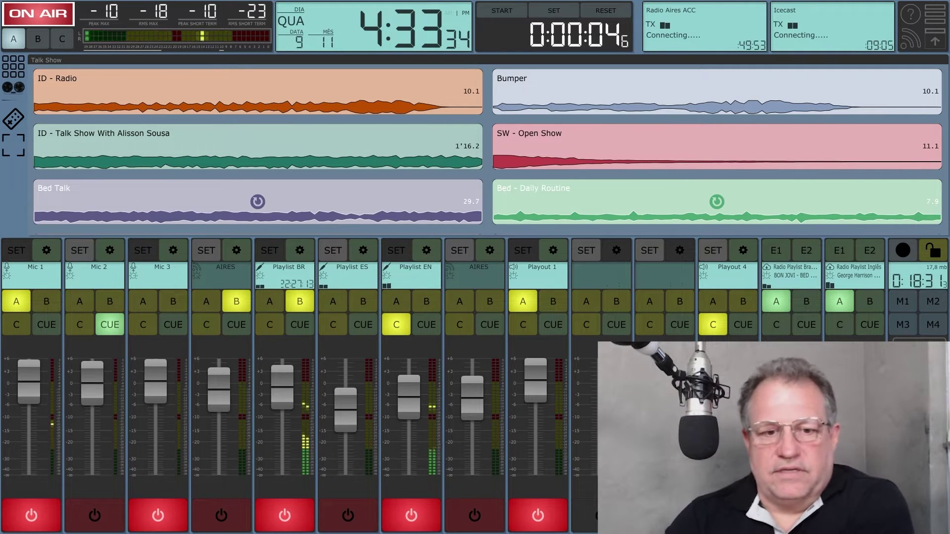
pyautogui.click(245, 58)
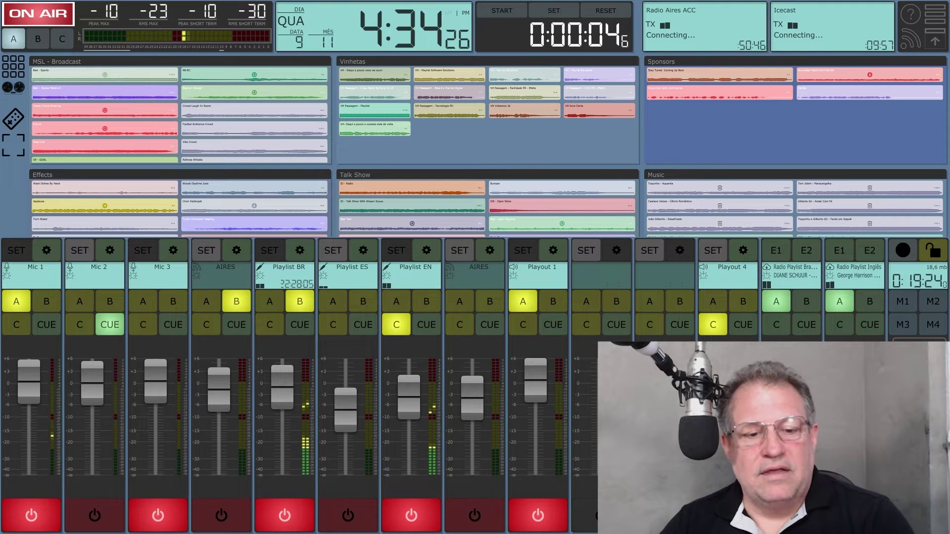
# - Expand the clip panels to full screen, look through all of them and return to the mixer layout
pyautogui.click(13, 145)
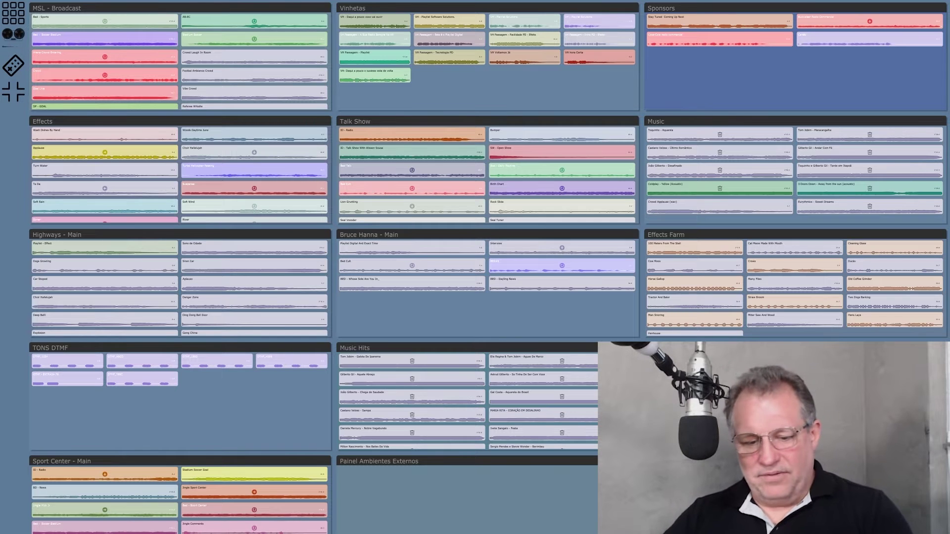
pyautogui.scroll(-5, 475, 268)
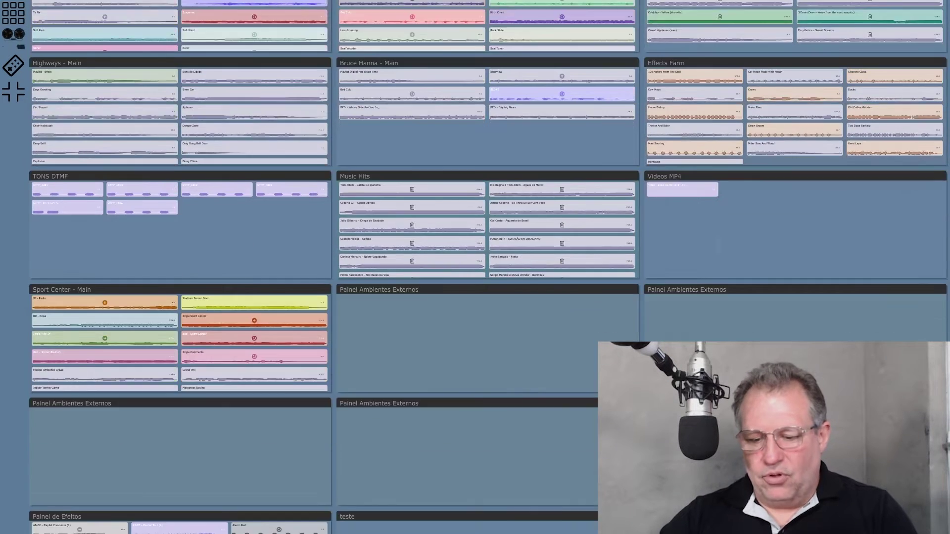
pyautogui.scroll(3, 475, 267)
pyautogui.scroll(1, 475, 268)
pyautogui.scroll(-5, 475, 267)
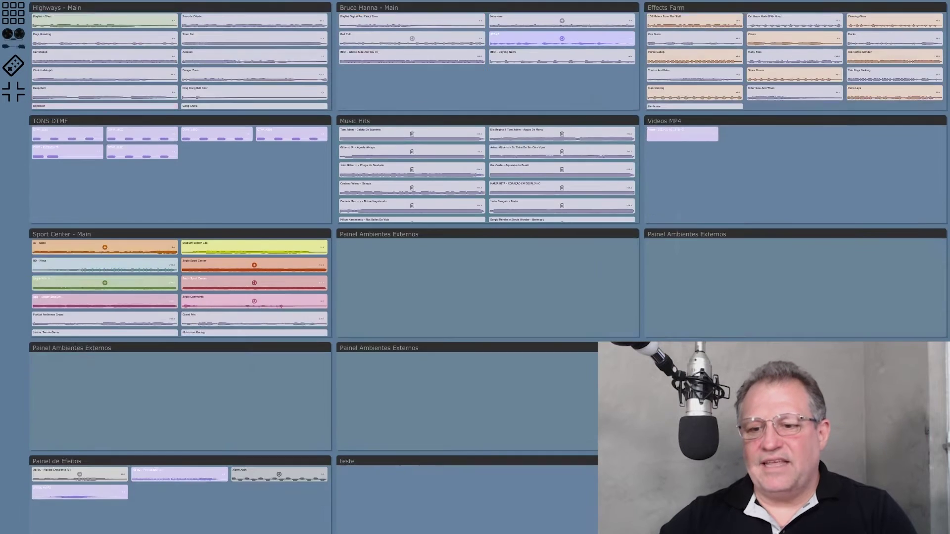
pyautogui.scroll(6, 475, 267)
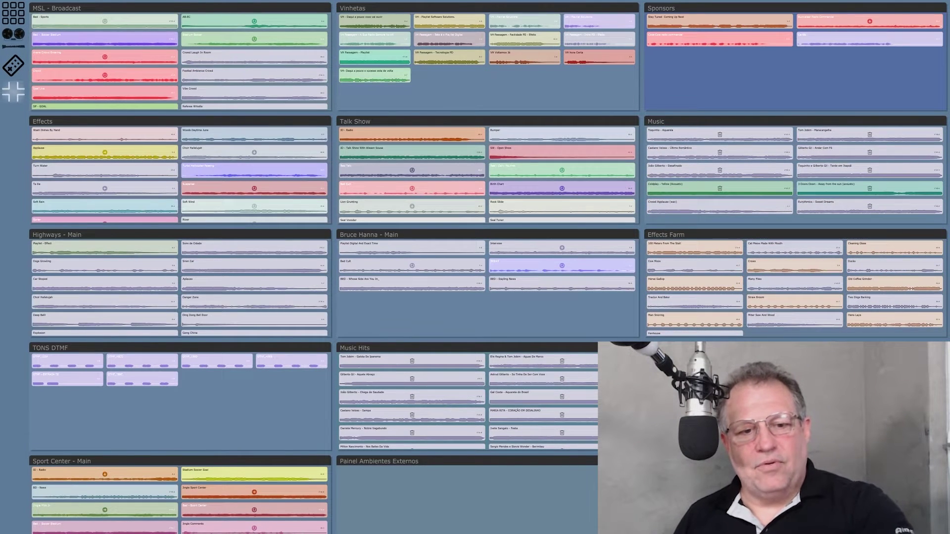
pyautogui.click(13, 92)
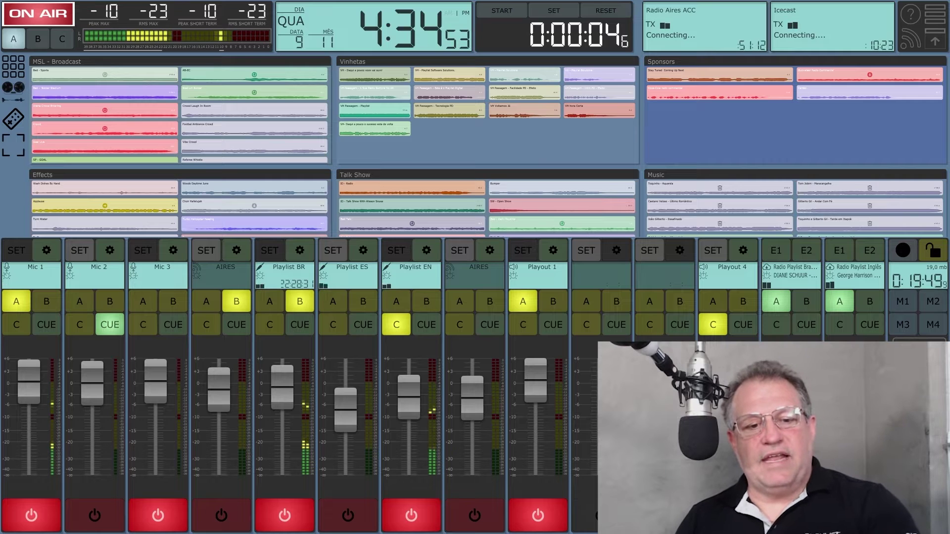
pyautogui.click(13, 145)
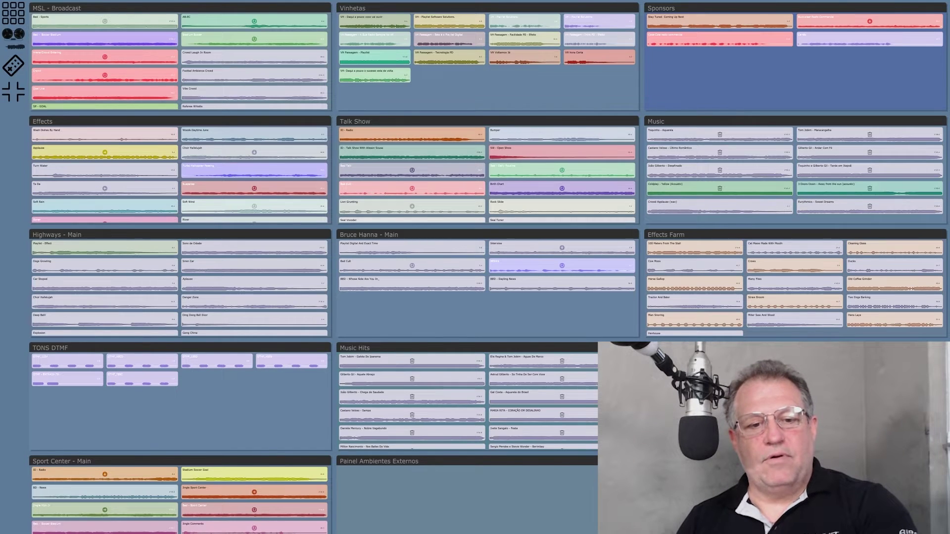
pyautogui.click(13, 92)
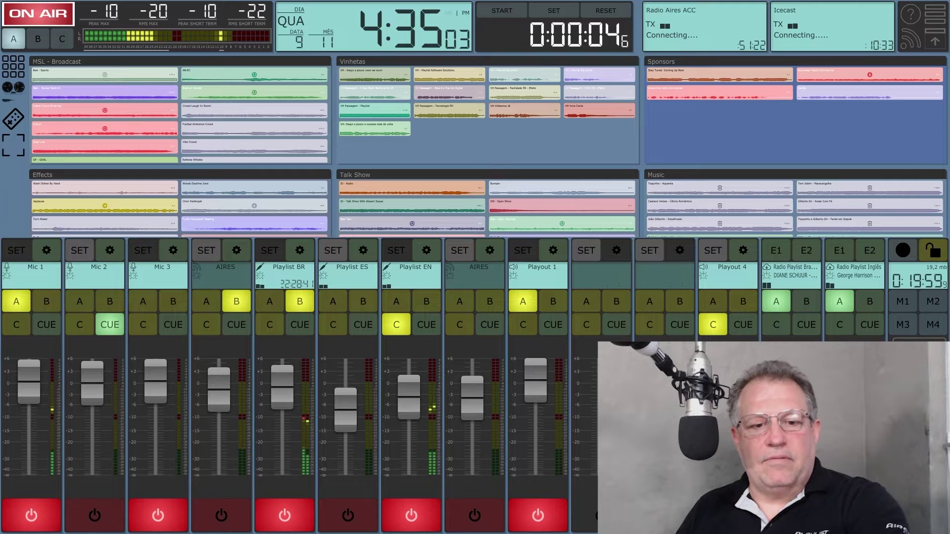
# - Show the recordings editor and look through its list of saved recordings
pyautogui.click(13, 91)
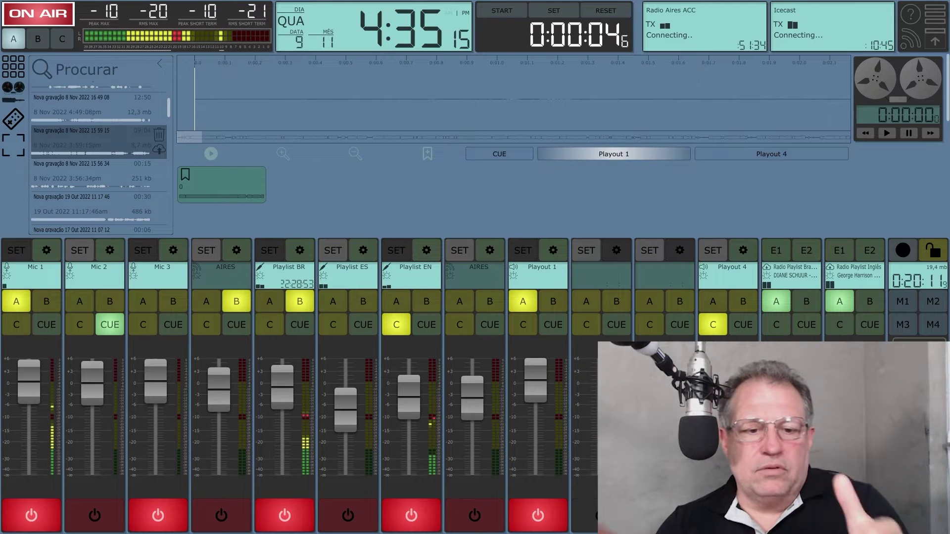
pyautogui.scroll(-4, 99, 156)
pyautogui.scroll(3, 98, 149)
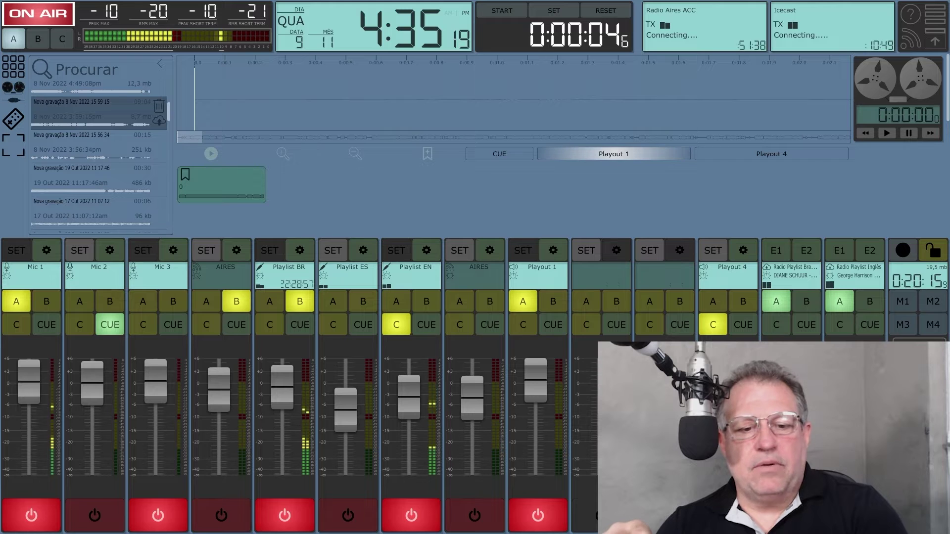
pyautogui.click(70, 145)
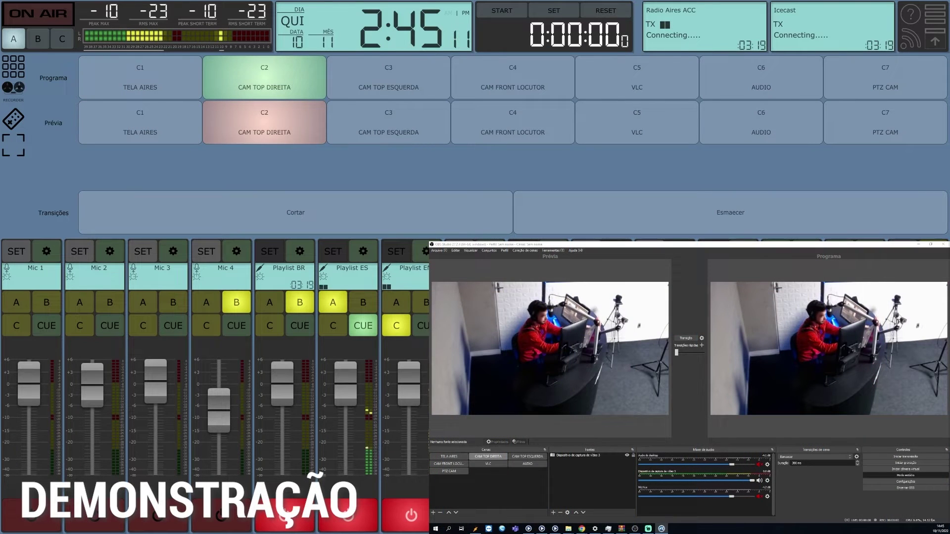
# - Send TELA AIRES and VLC to the OBS program output, and preview CAM FRONT LOCUTOR, CAM TOP ESQUERDA and CAM TOP DIREITA
pyautogui.click(140, 77)
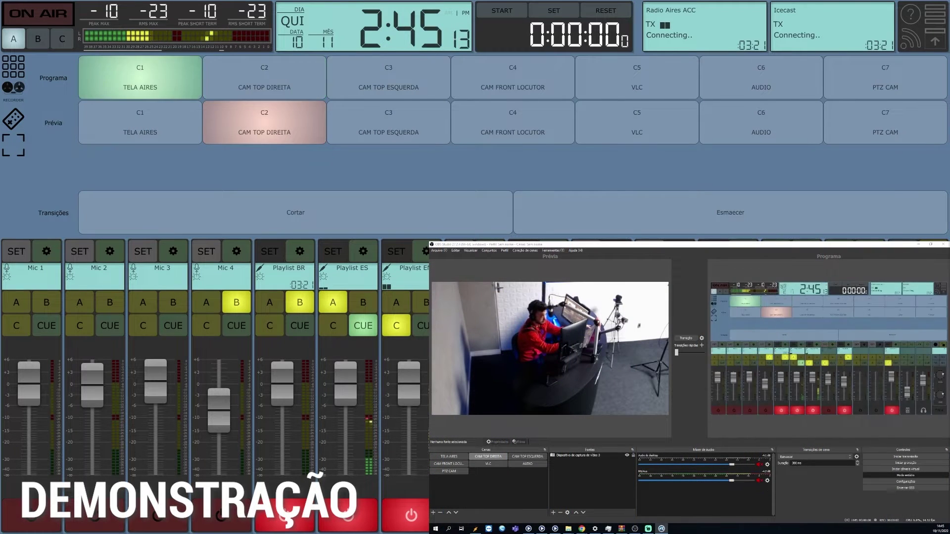
pyautogui.click(637, 77)
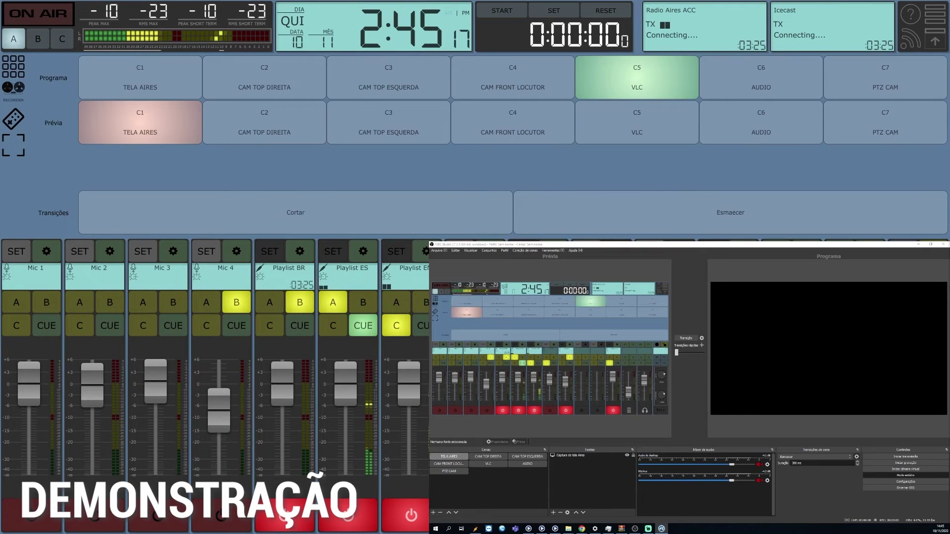
pyautogui.click(512, 123)
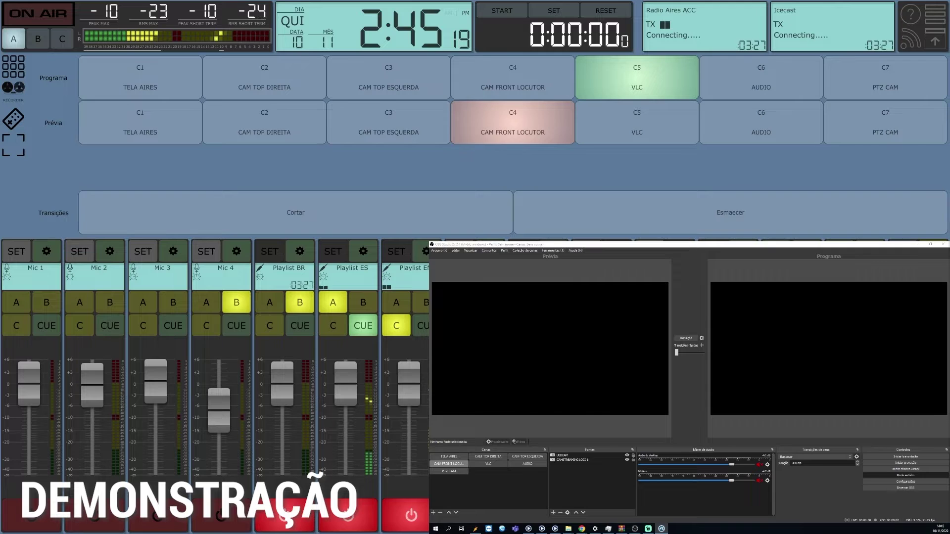
pyautogui.click(389, 122)
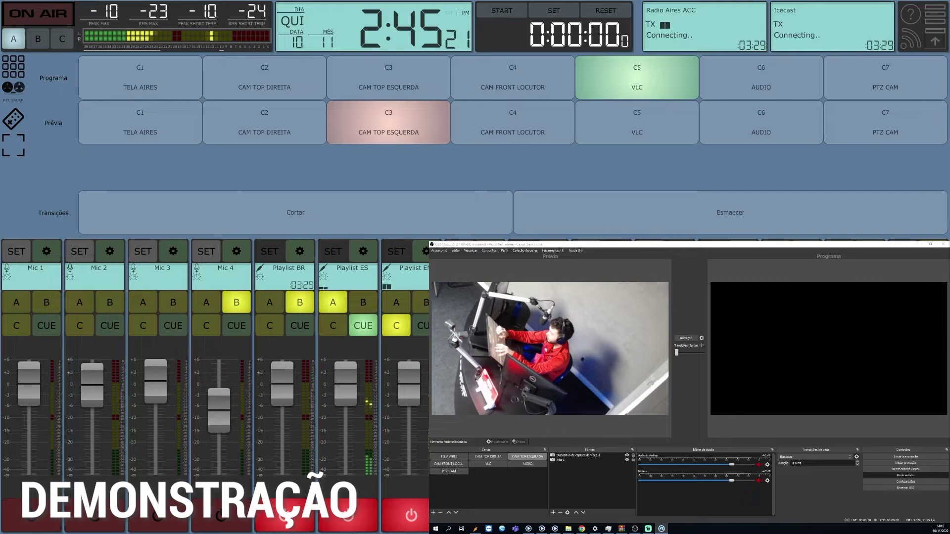
pyautogui.click(264, 123)
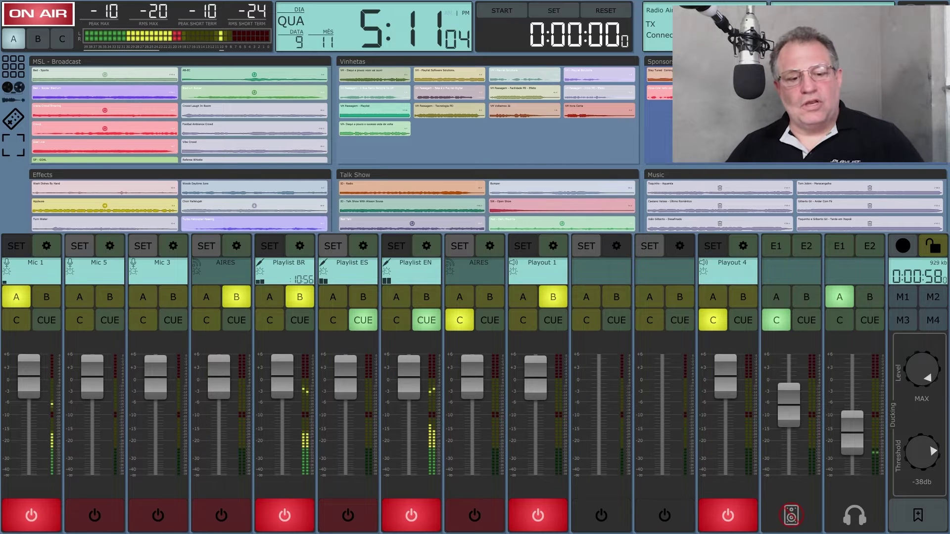
# - Enlarge the mixer area upwards, lower the Mic 3, Mic 5, first AIRES and Playlist BR faders, and set Mic 1 to 0.0
pyautogui.moveTo(475, 233); pyautogui.dragTo(475, 172)
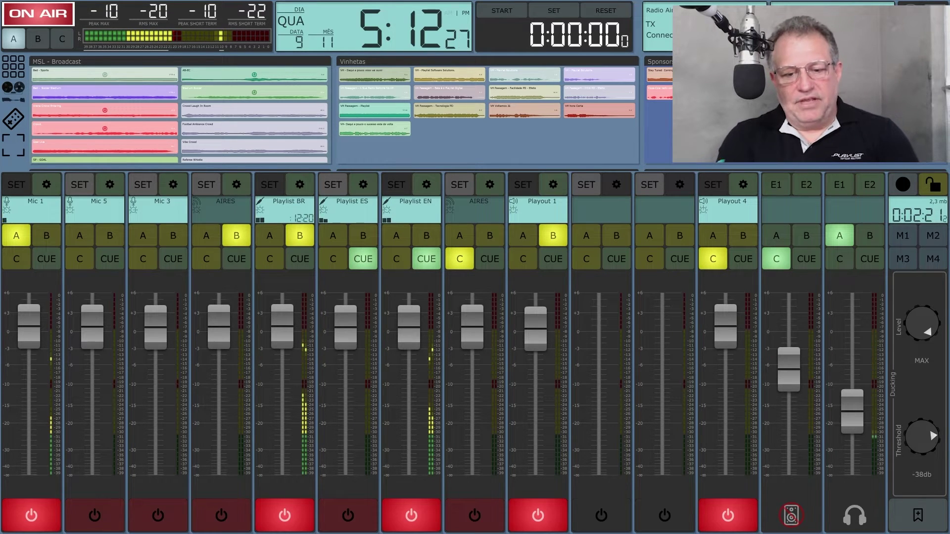
pyautogui.moveTo(156, 327); pyautogui.dragTo(155, 395)
pyautogui.moveTo(92, 327); pyautogui.dragTo(92, 384)
pyautogui.moveTo(218, 327); pyautogui.dragTo(219, 373)
pyautogui.moveTo(282, 327); pyautogui.dragTo(282, 368)
pyautogui.moveTo(29, 327)
pyautogui.mouseDown()
pyautogui.moveTo(29, 364)
pyautogui.moveTo(29, 332)
pyautogui.mouseUp()
# - Lower the Playlist ES, Playlist EN, second AIRES and Playout 1 faders to between 0 and -10 dB, and fine-tune Mic 3
pyautogui.moveTo(345, 327); pyautogui.dragTo(346, 371)
pyautogui.moveTo(409, 327); pyautogui.dragTo(409, 373)
pyautogui.moveTo(346, 369); pyautogui.dragTo(345, 384)
pyautogui.moveTo(408, 374); pyautogui.dragTo(408, 365)
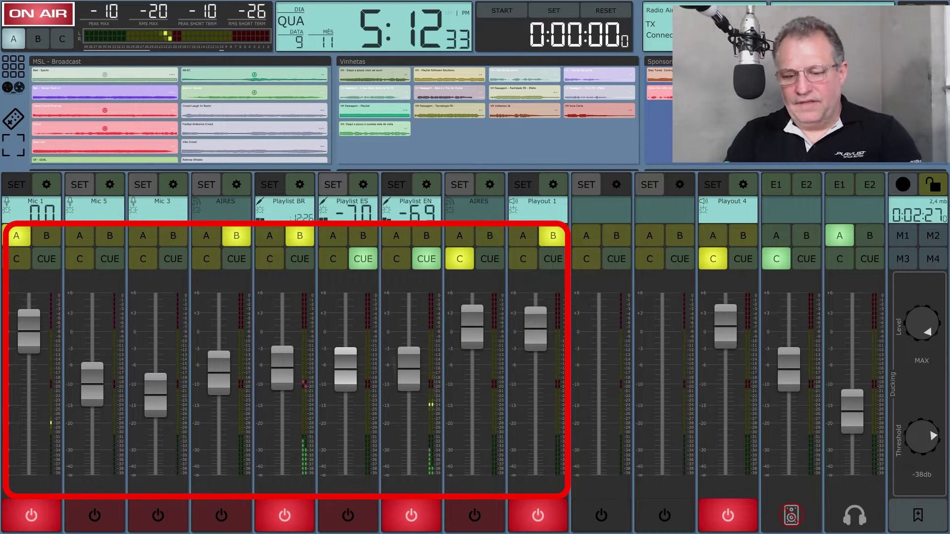
pyautogui.moveTo(345, 384); pyautogui.dragTo(345, 366)
pyautogui.moveTo(472, 326); pyautogui.dragTo(472, 366)
pyautogui.moveTo(536, 331); pyautogui.dragTo(535, 369)
pyautogui.moveTo(472, 366); pyautogui.dragTo(472, 359)
pyautogui.moveTo(535, 369); pyautogui.dragTo(536, 359)
pyautogui.moveTo(156, 394); pyautogui.dragTo(155, 391)
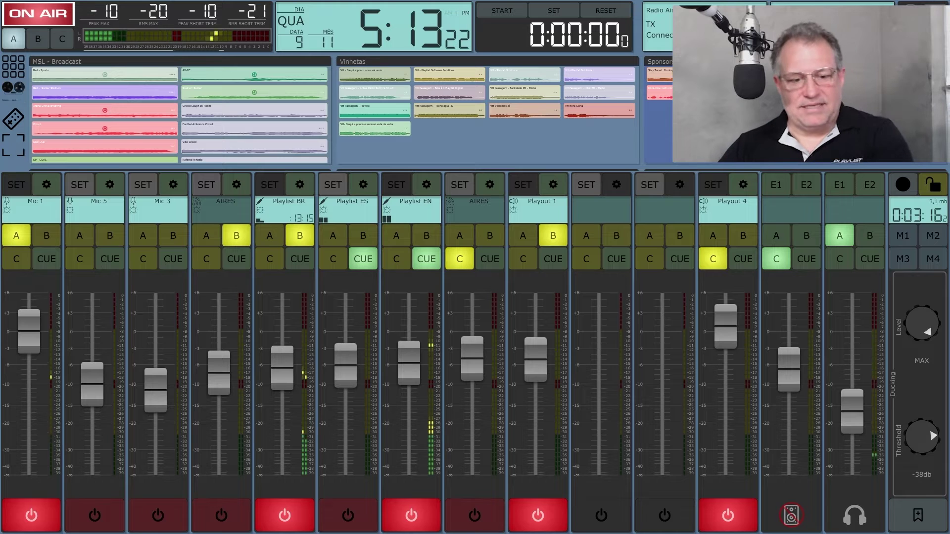
# - Raise the Mic 5 fader level with Mic 1 at about 0 dB and raise the Mic 3 fader to slightly below them
pyautogui.click(23, 341)
pyautogui.moveTo(23, 341)
pyautogui.mouseDown()
pyautogui.moveTo(23, 372)
pyautogui.moveTo(28, 331)
pyautogui.mouseUp()
pyautogui.moveTo(92, 384); pyautogui.dragTo(92, 343)
pyautogui.moveTo(155, 391); pyautogui.dragTo(155, 354)
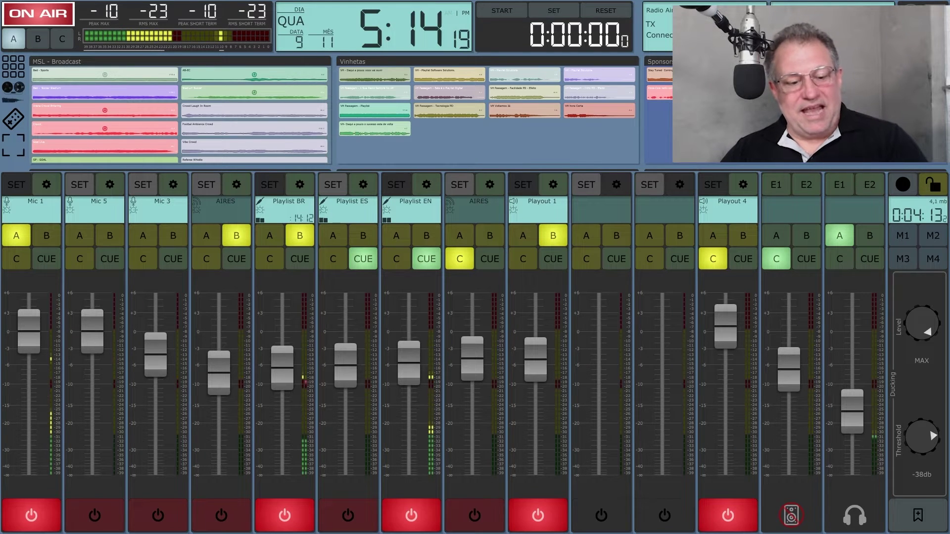
pyautogui.moveTo(22, 364); pyautogui.dragTo(20, 343)
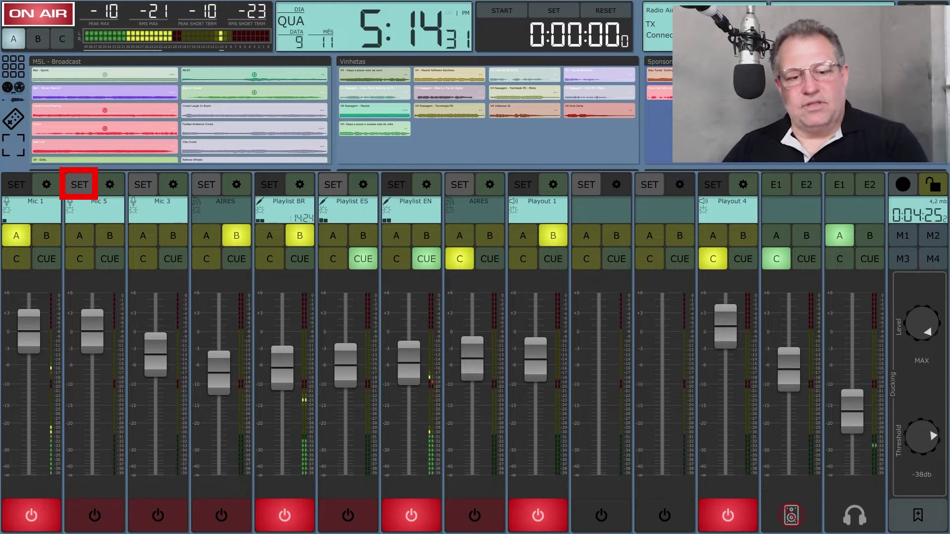
# - Assign Mic 2 as the source of the second mixer channel and Mic 4 as the source of the third
pyautogui.click(80, 184)
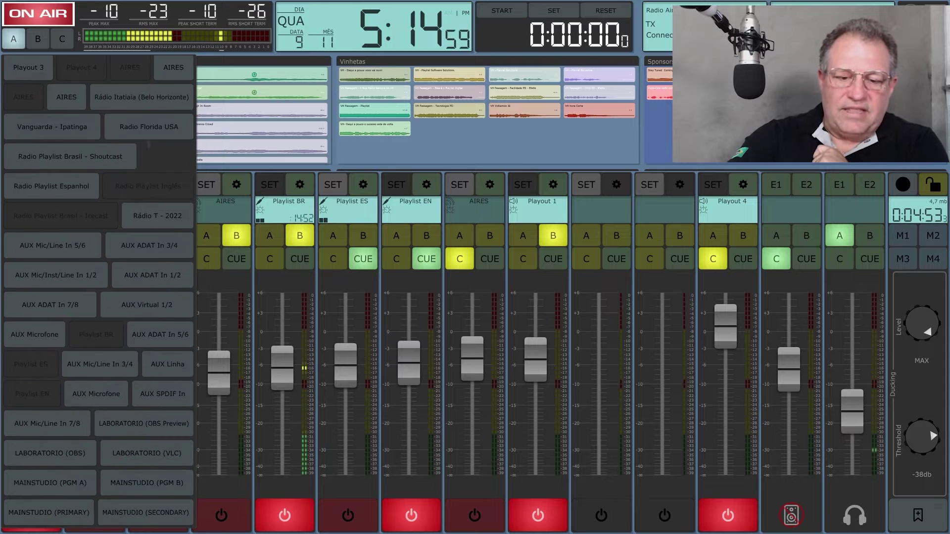
pyautogui.click(136, 373)
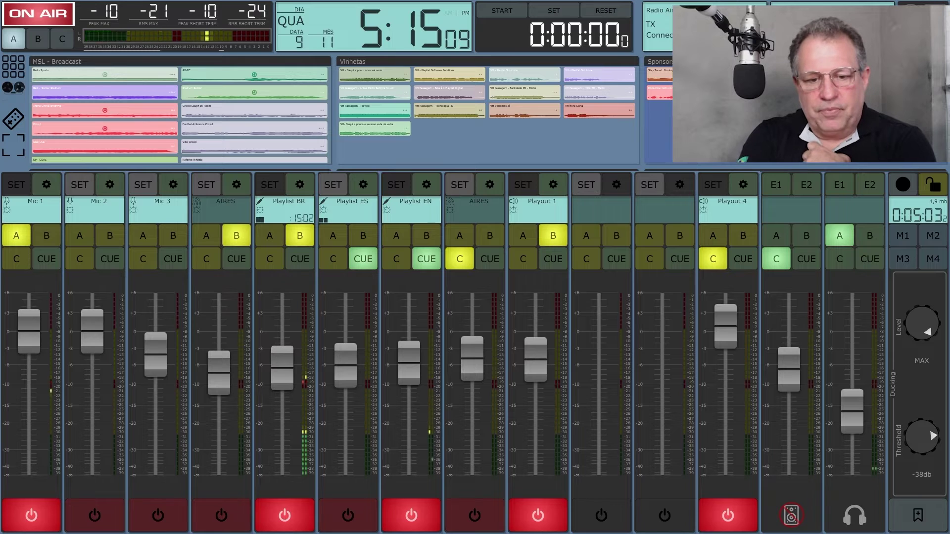
pyautogui.click(158, 203)
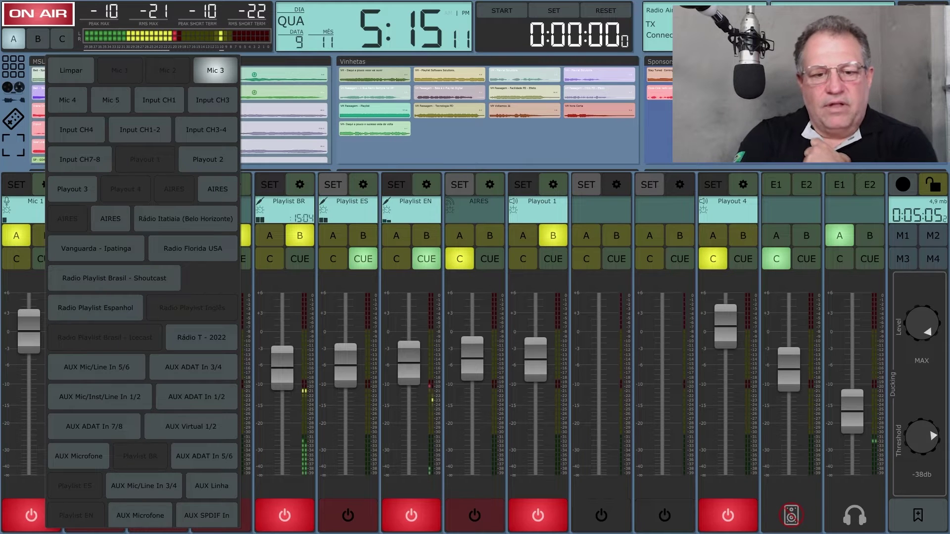
pyautogui.click(67, 100)
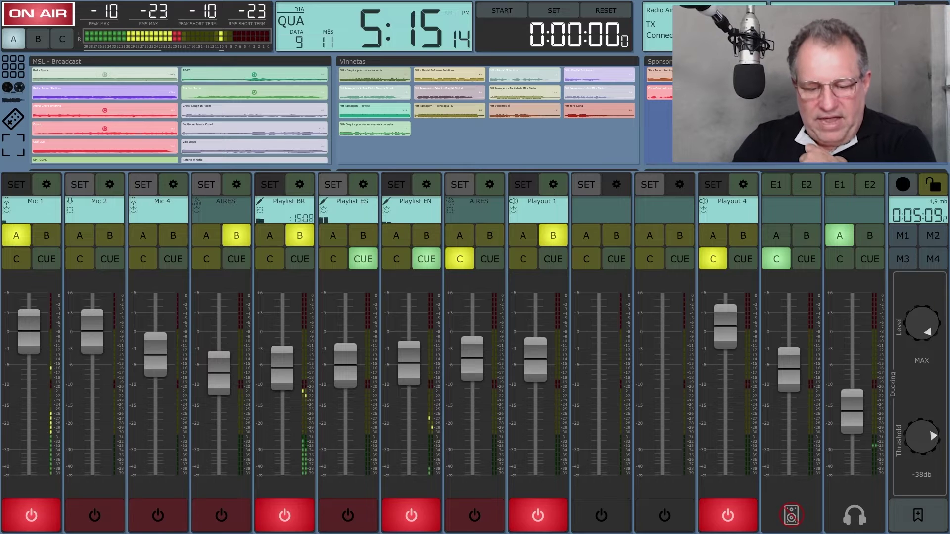
# - Assign Mic 3 to the fourth mixer channel, and clear the sources of the third and fourth channels
pyautogui.click(221, 203)
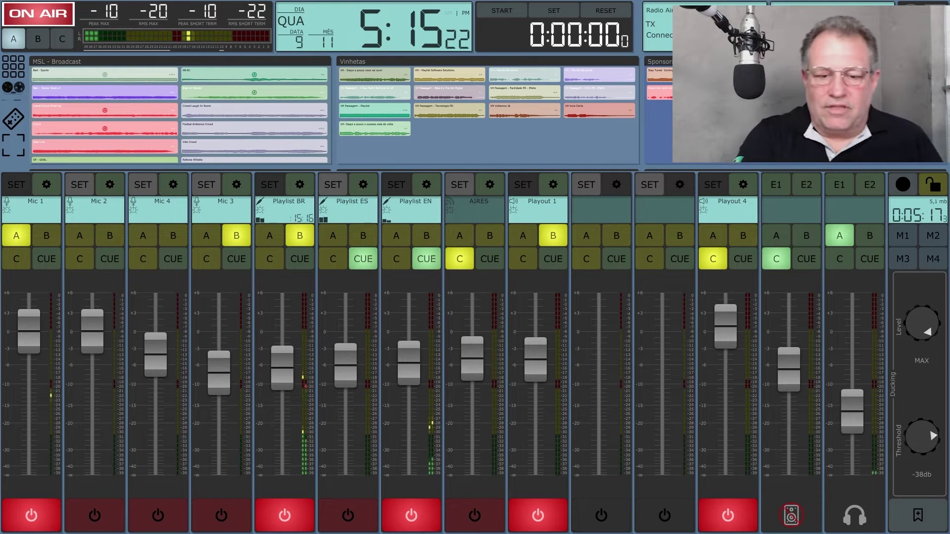
pyautogui.click(143, 185)
pyautogui.click(68, 97)
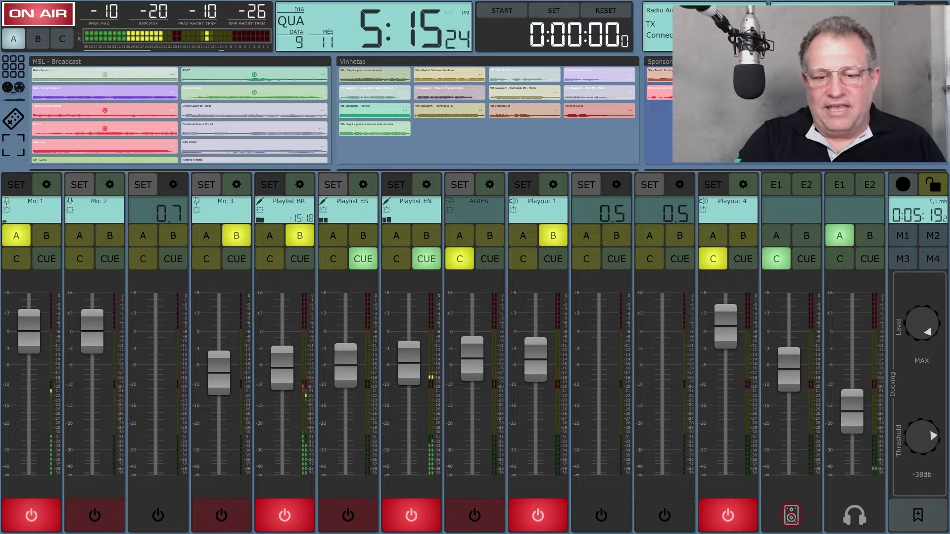
pyautogui.click(206, 185)
pyautogui.click(134, 70)
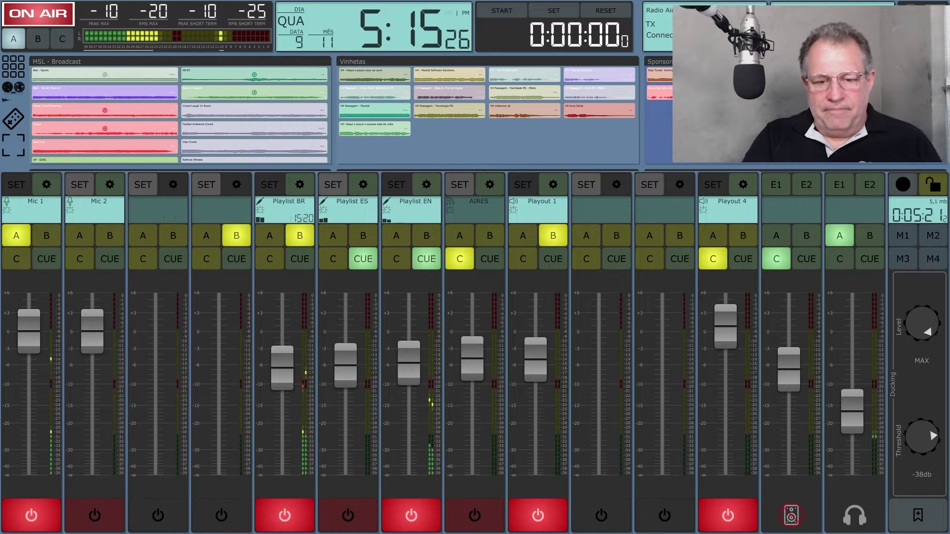
# - Assign Mic 3 as the source of the third mixer channel and Mic 4 as the source of the fourth
pyautogui.click(143, 185)
pyautogui.click(209, 70)
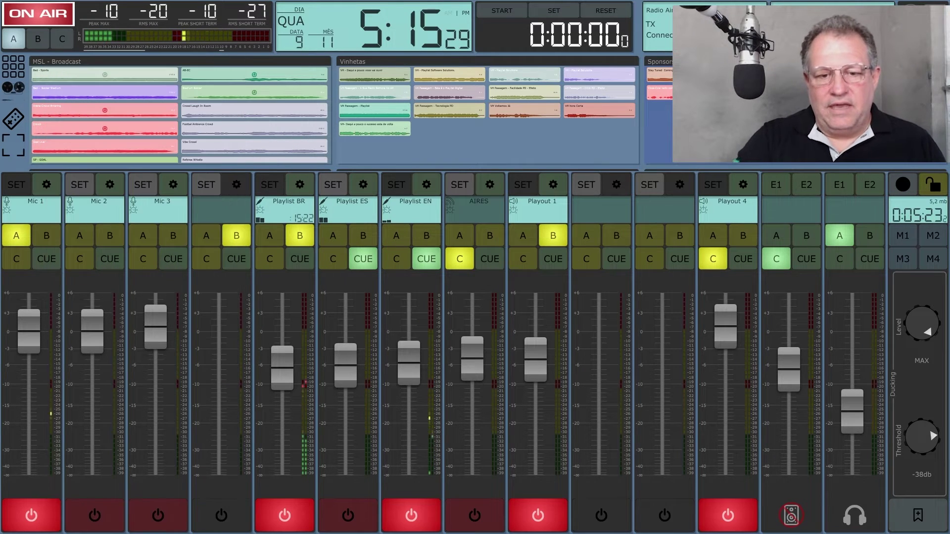
pyautogui.click(203, 183)
pyautogui.click(132, 99)
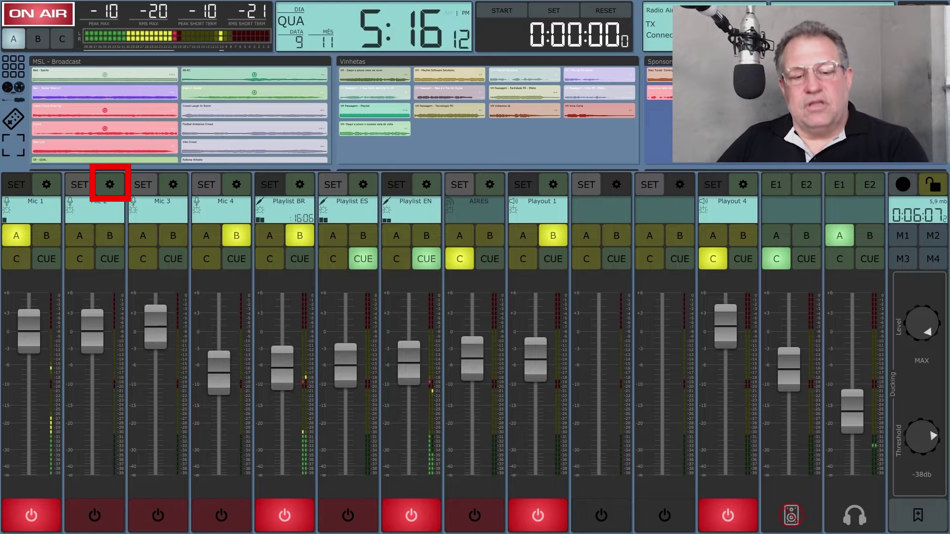
# - In the Mic 2 channel settings, turn off Red Light Trigger and enable NDI, Direct Monitoring and Auto
pyautogui.click(110, 184)
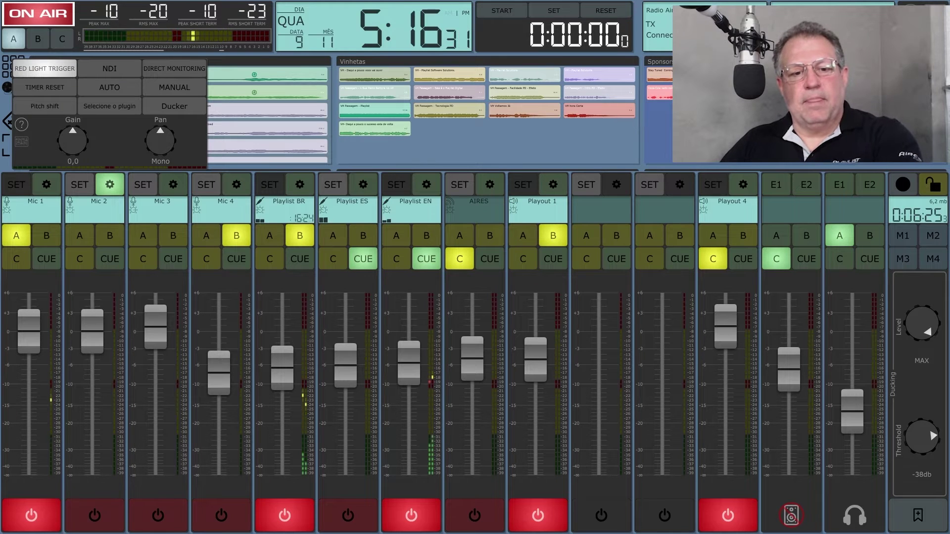
pyautogui.click(45, 68)
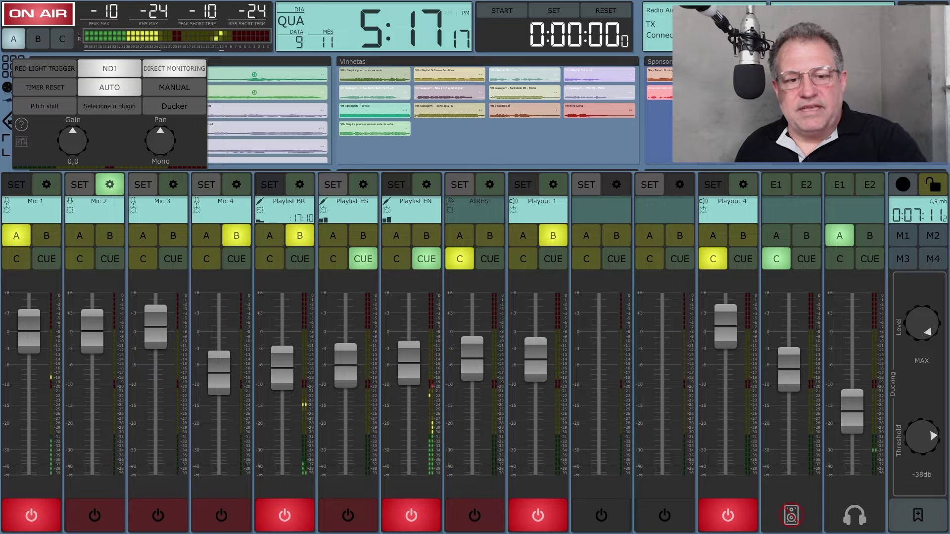
pyautogui.click(109, 88)
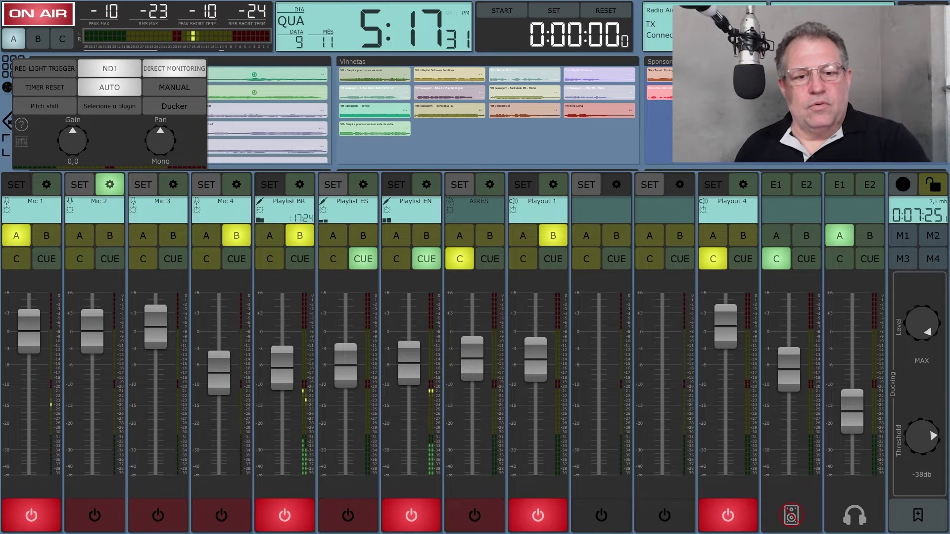
# - Browse the available plugins for the Mic 2 channel and apply Noise Gate
pyautogui.click(110, 106)
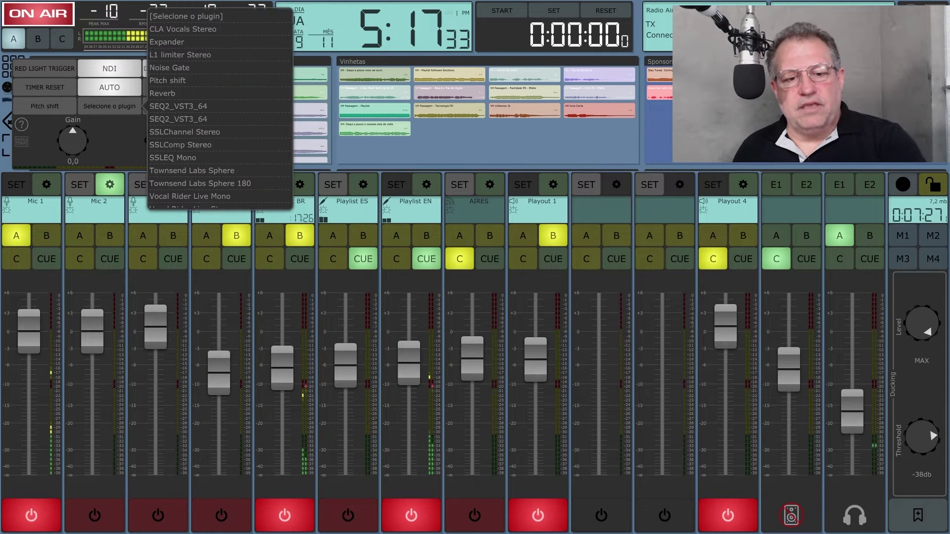
pyautogui.press('Escape')
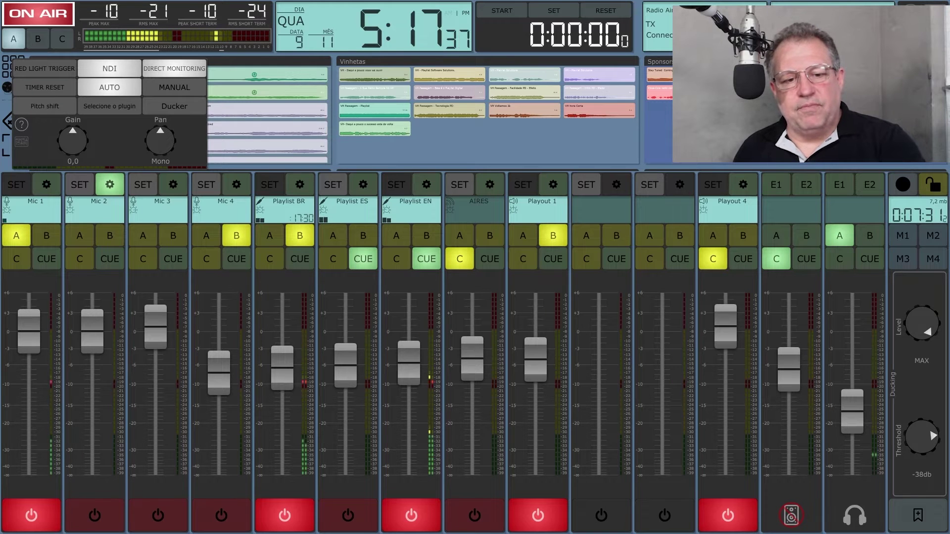
pyautogui.click(110, 106)
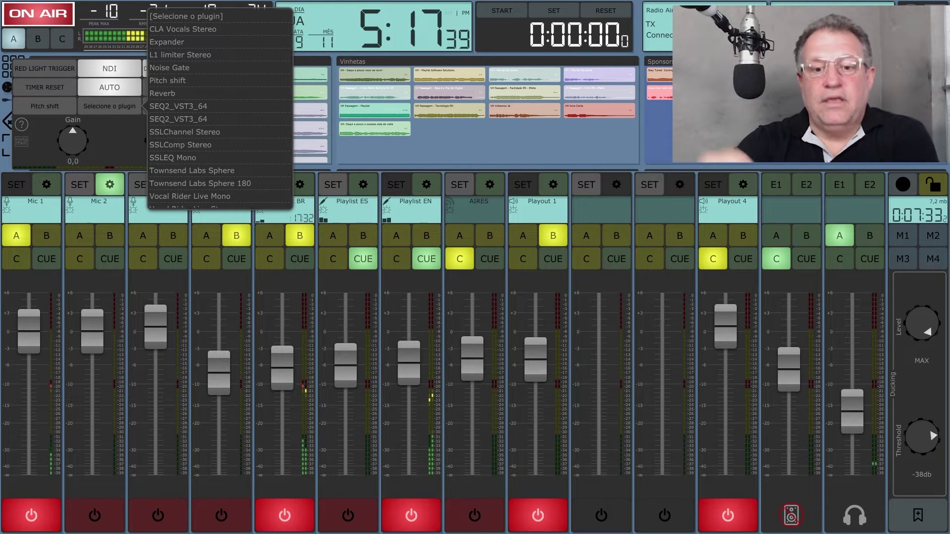
pyautogui.click(167, 68)
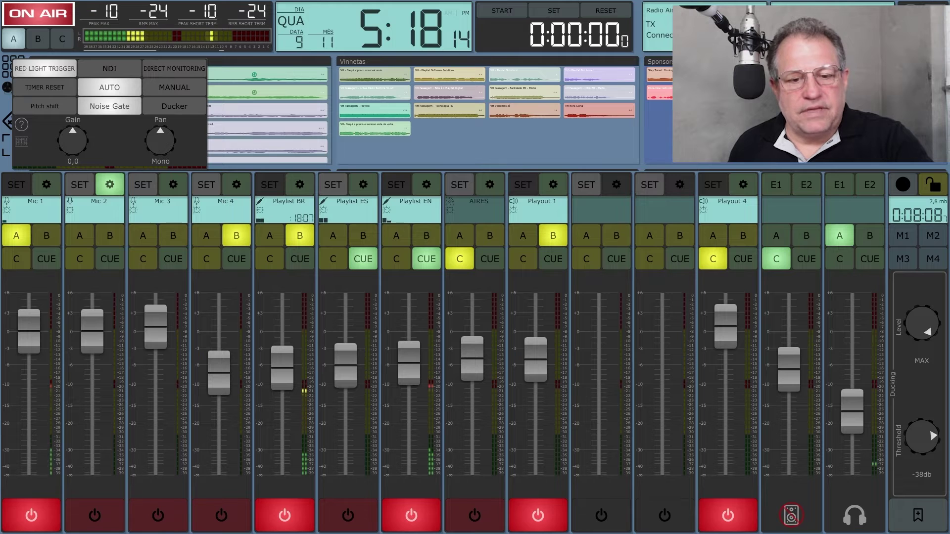
# - Set the Mic 2 gain to 0.0, close its channel settings and lower its fader slightly below 0 dB
pyautogui.moveTo(72, 134); pyautogui.dragTo(74, 133)
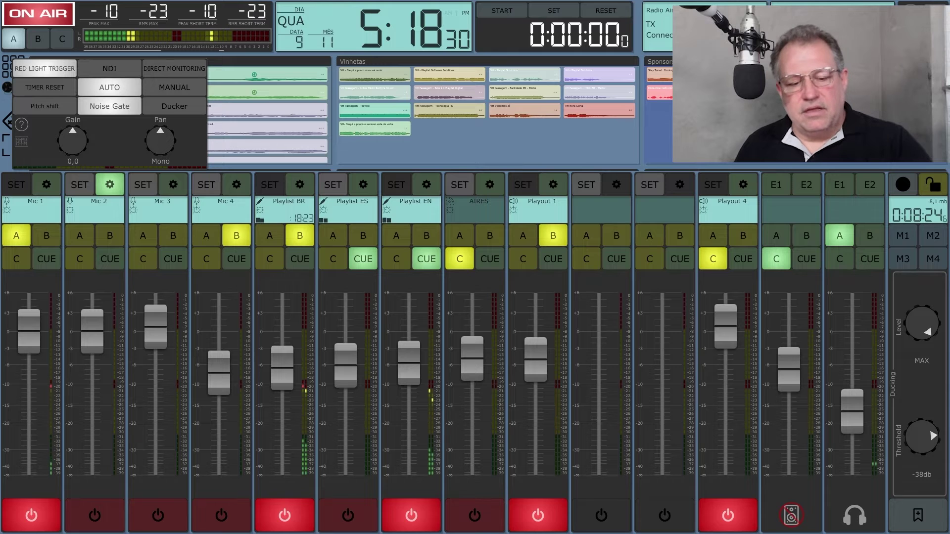
pyautogui.click(110, 184)
pyautogui.moveTo(92, 330)
pyautogui.mouseDown()
pyautogui.moveTo(92, 398)
pyautogui.moveTo(92, 340)
pyautogui.mouseUp()
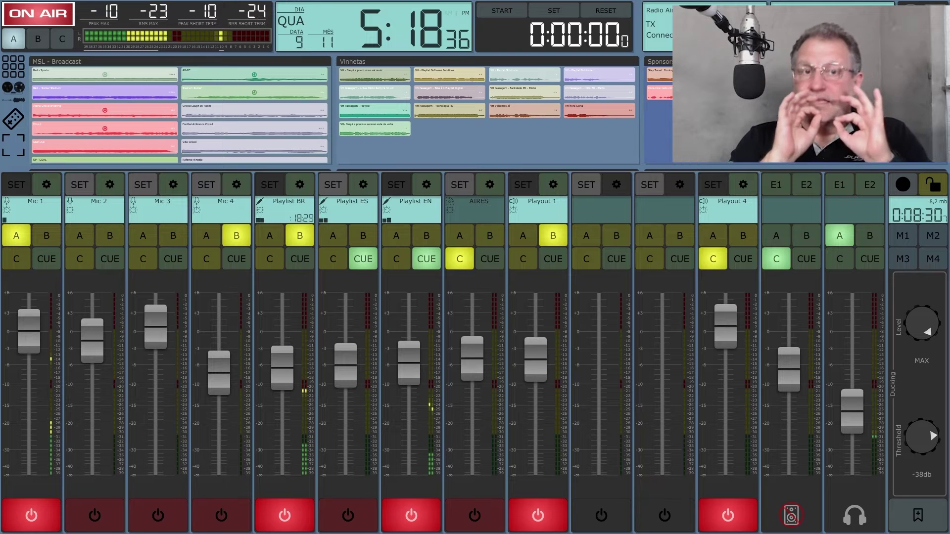
# - Pan the Mic 2 channel to L-1.0 R-7.0 and turn the pan back towards the centre
pyautogui.click(110, 185)
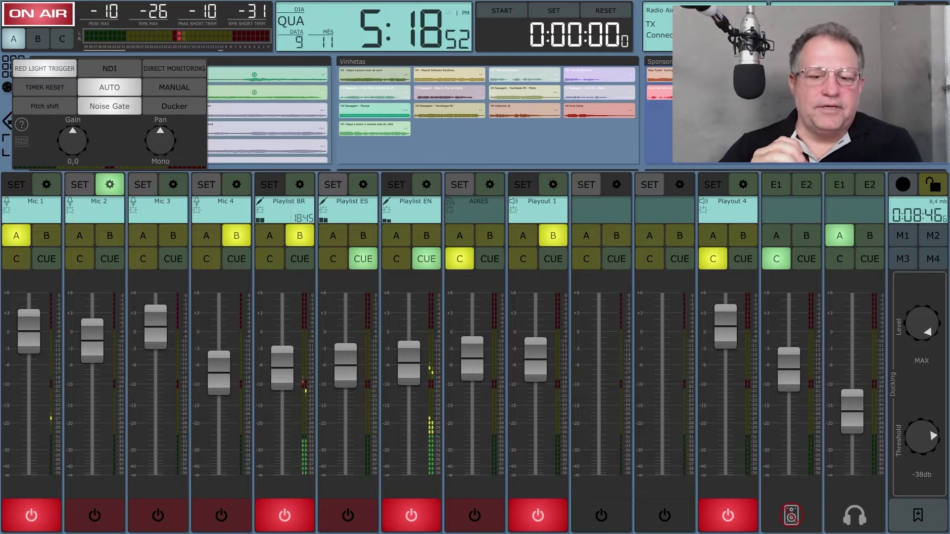
pyautogui.moveTo(167, 143)
pyautogui.mouseDown()
pyautogui.moveTo(163, 122)
pyautogui.moveTo(152, 137)
pyautogui.mouseUp()
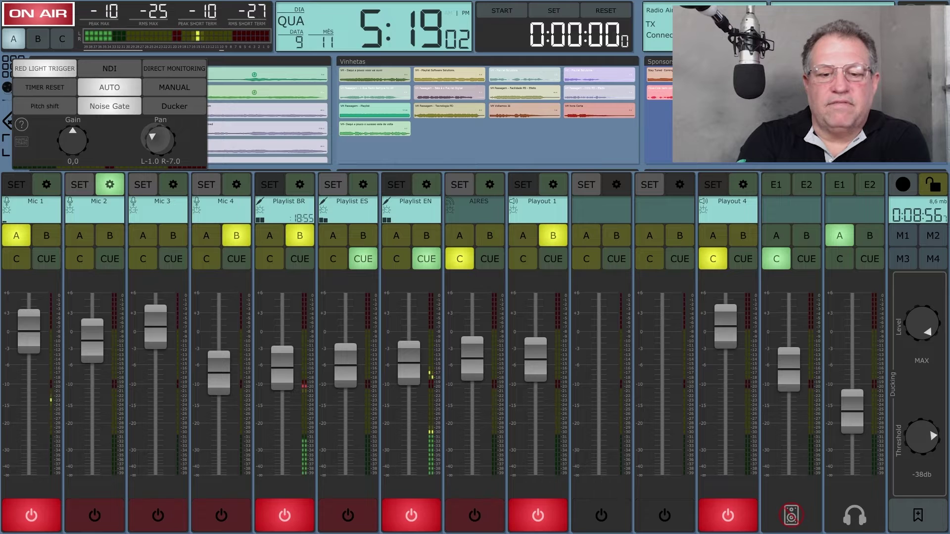
pyautogui.moveTo(153, 137); pyautogui.dragTo(162, 130)
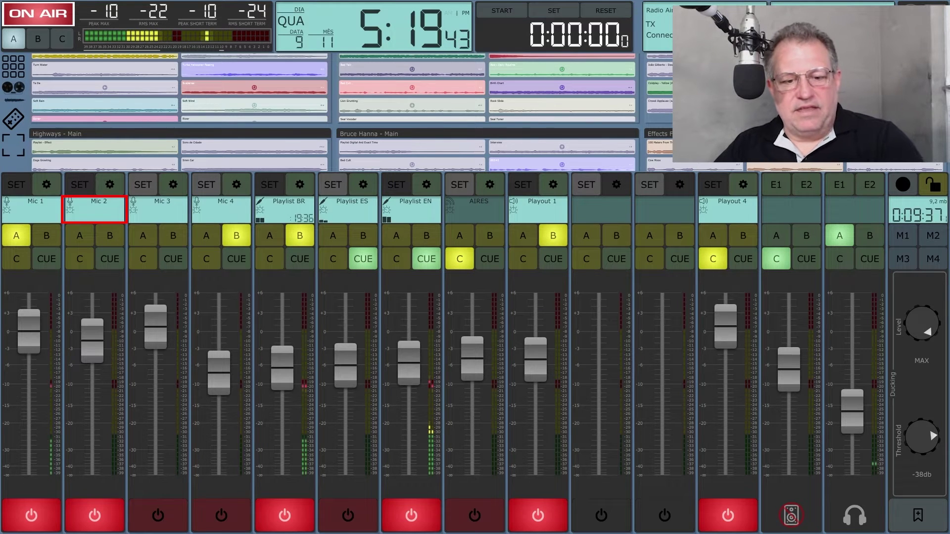
# - Toggle the Mic 2 channel off and back on, and lower its fader to about -3 dB
pyautogui.click(94, 515)
pyautogui.click(95, 515)
pyautogui.moveTo(92, 341)
pyautogui.mouseDown()
pyautogui.moveTo(92, 386)
pyautogui.moveTo(92, 331)
pyautogui.moveTo(92, 351)
pyautogui.mouseUp()
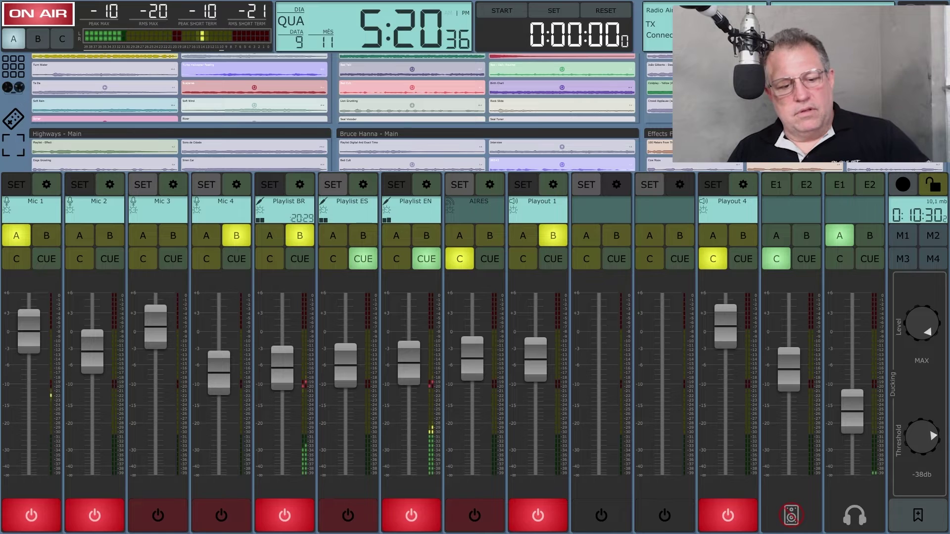
pyautogui.moveTo(29, 331)
pyautogui.mouseDown()
pyautogui.moveTo(28, 366)
pyautogui.moveTo(29, 331)
pyautogui.mouseUp()
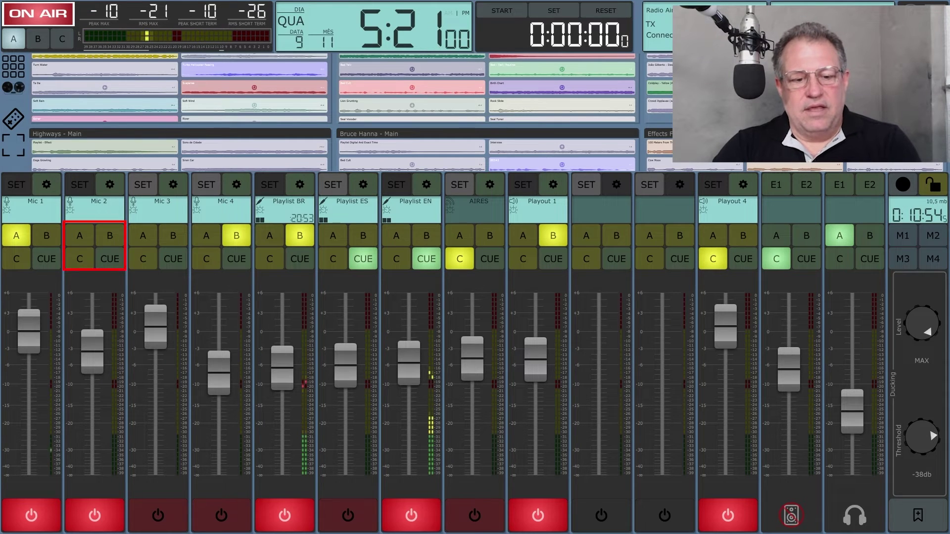
# - Try routing Mic 2 to buses A, B and C in different combinations, ending with A and C active
pyautogui.click(80, 235)
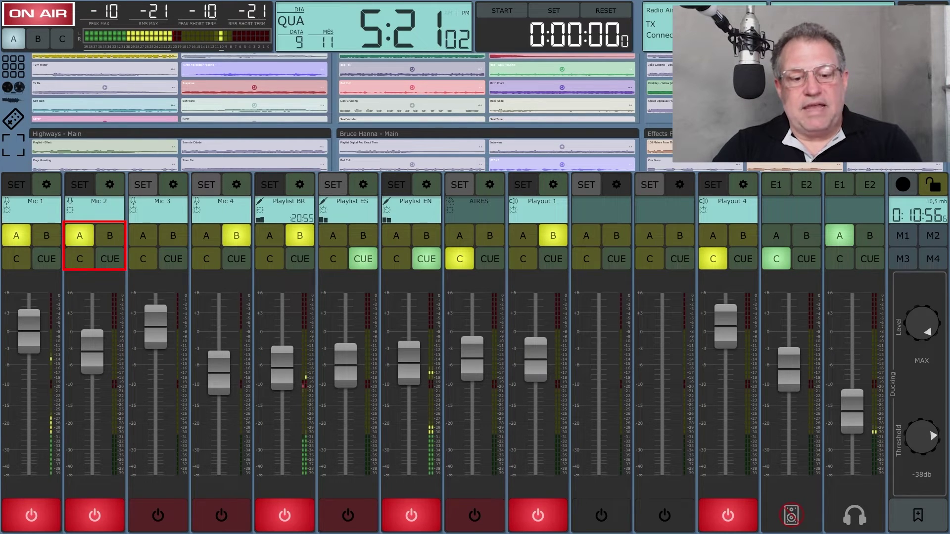
pyautogui.click(109, 236)
pyautogui.click(81, 260)
pyautogui.click(79, 235)
pyautogui.click(80, 258)
pyautogui.click(79, 235)
pyautogui.click(110, 236)
pyautogui.click(80, 259)
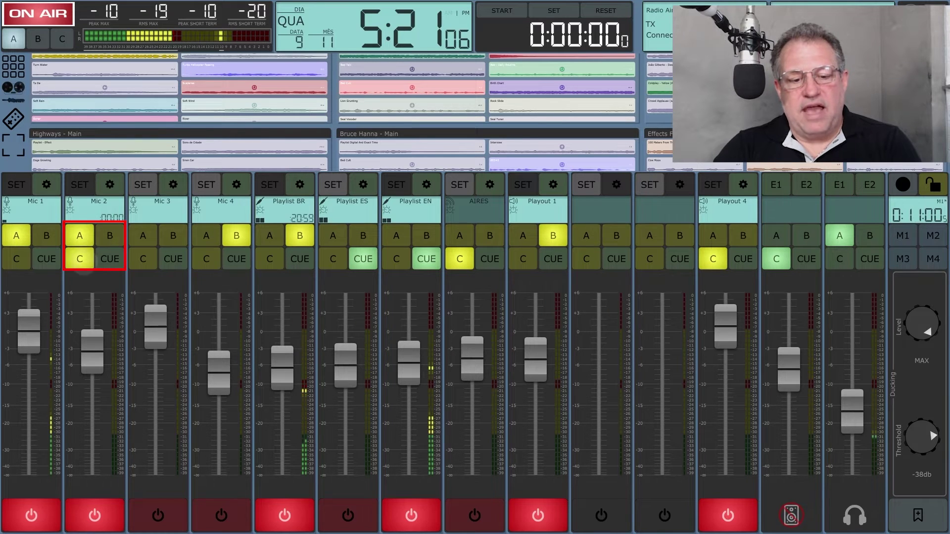
# - Remove Mic 2 from buses A and C, toggle bus B on and off, and route the channel to CUE
pyautogui.click(79, 236)
pyautogui.click(79, 259)
pyautogui.click(110, 236)
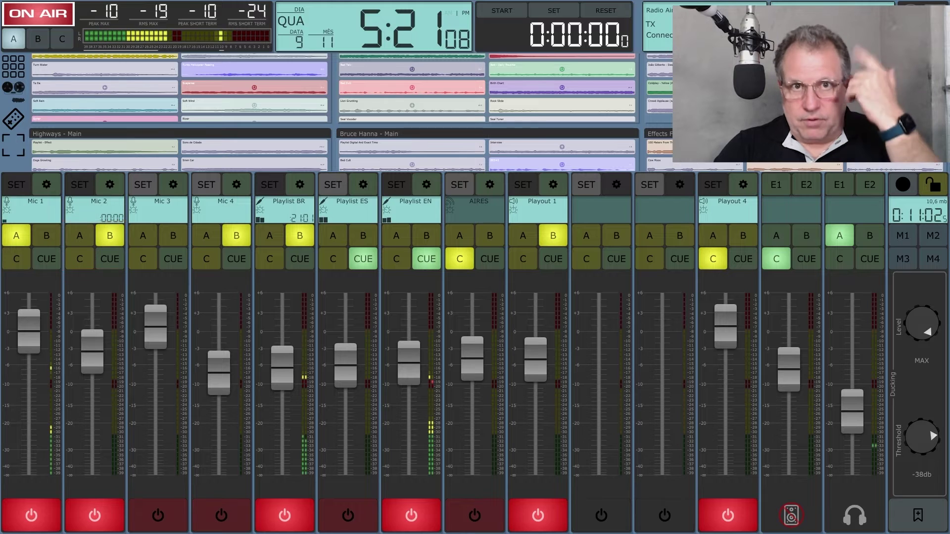
pyautogui.click(110, 235)
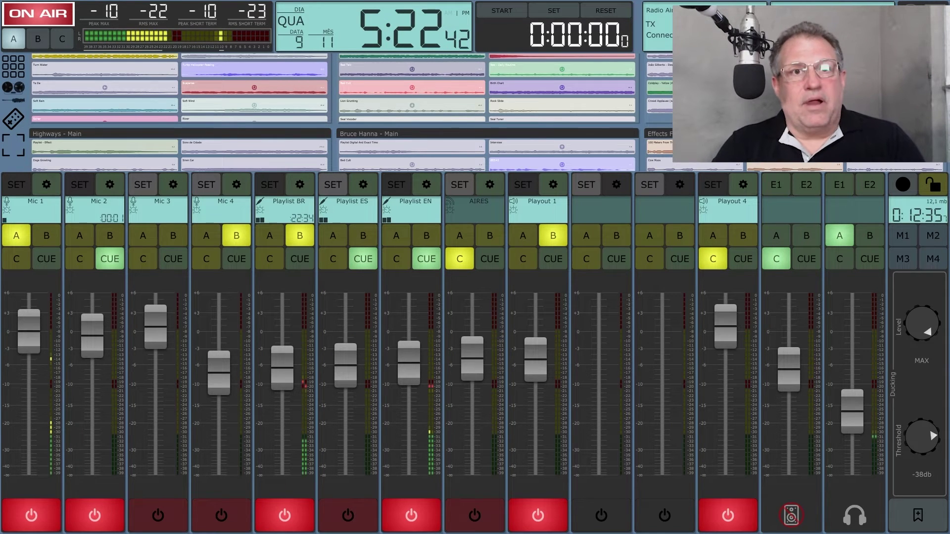
# - Switch on the Playlist ES channel and raise its fader to 3.8
pyautogui.moveTo(29, 339)
pyautogui.mouseDown()
pyautogui.moveTo(29, 363)
pyautogui.moveTo(28, 332)
pyautogui.mouseUp()
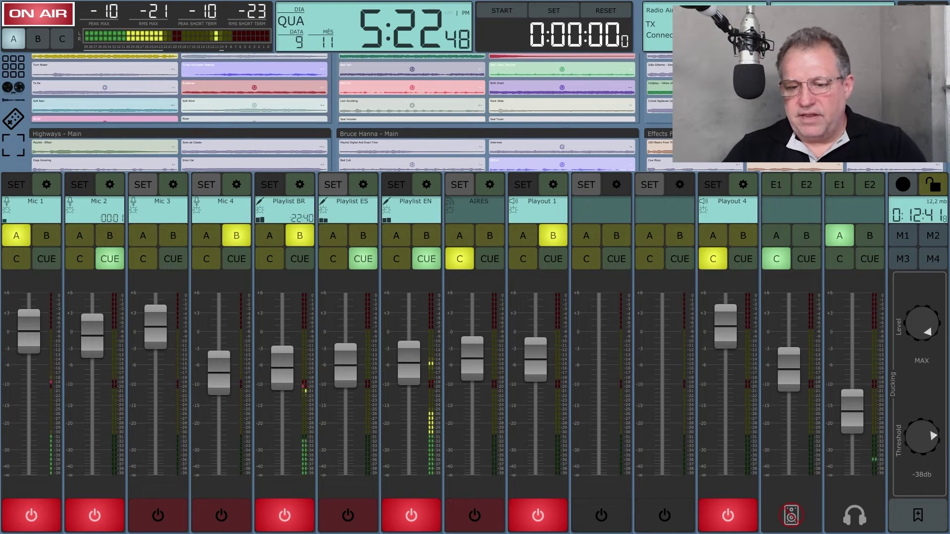
pyautogui.click(355, 519)
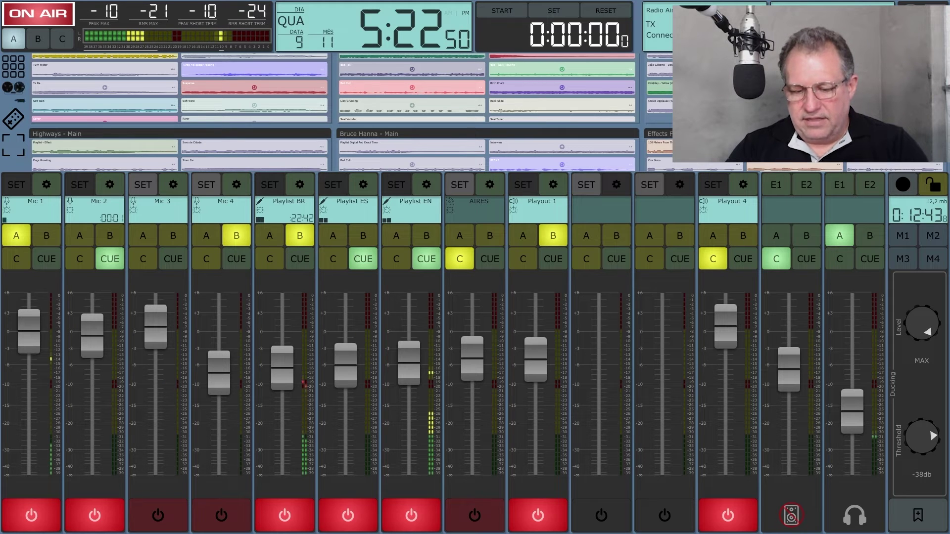
pyautogui.moveTo(346, 365); pyautogui.dragTo(345, 306)
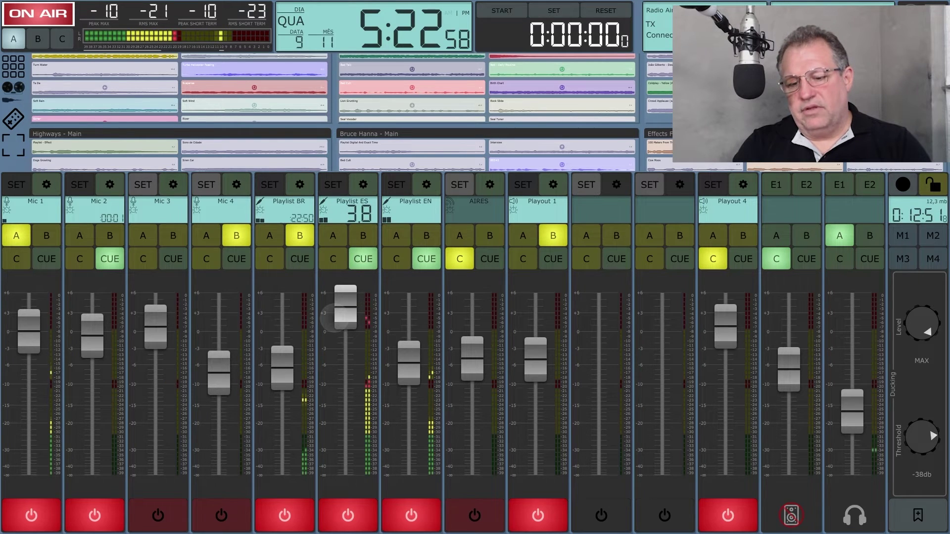
# - Lower the Playlist ES fader to -1.2 and open that channel's settings
pyautogui.moveTo(345, 307); pyautogui.dragTo(334, 347)
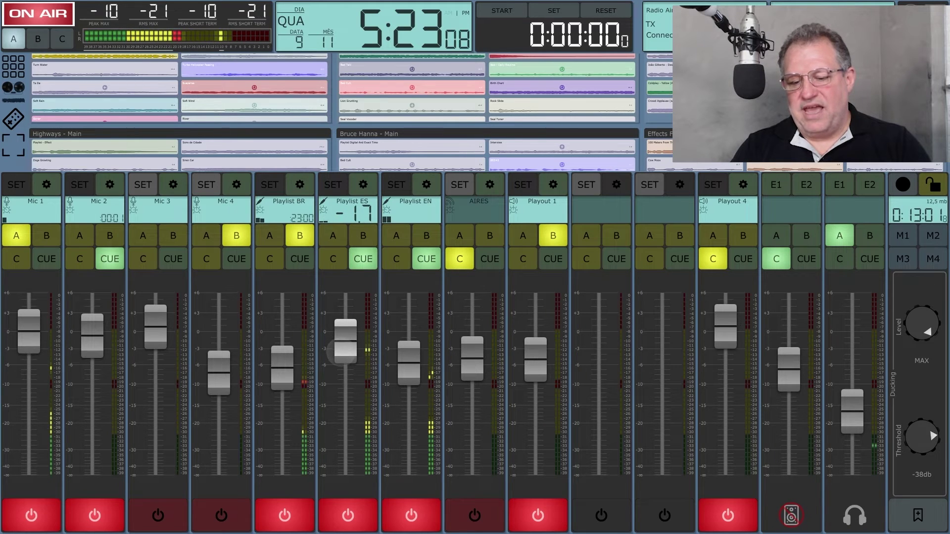
pyautogui.moveTo(342, 352); pyautogui.dragTo(341, 348)
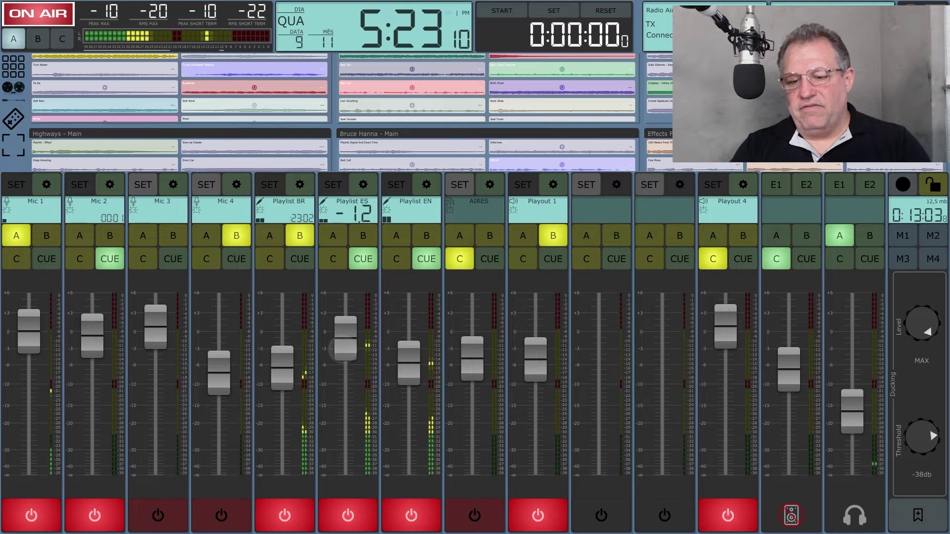
pyautogui.click(363, 185)
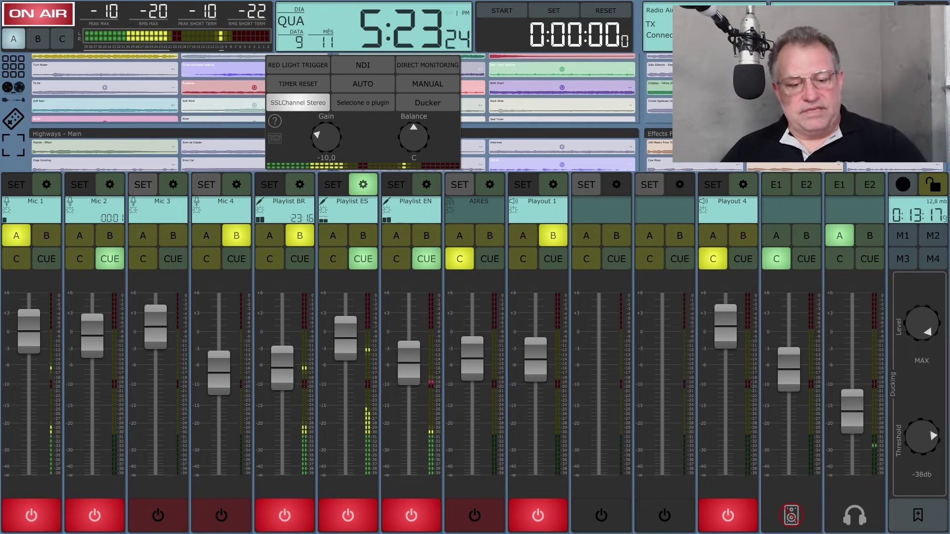
# - Set the Mic 2 fader to -0.4 and toggle the channel on and off repeatedly, leaving it switched off
pyautogui.moveTo(92, 336); pyautogui.dragTo(92, 334)
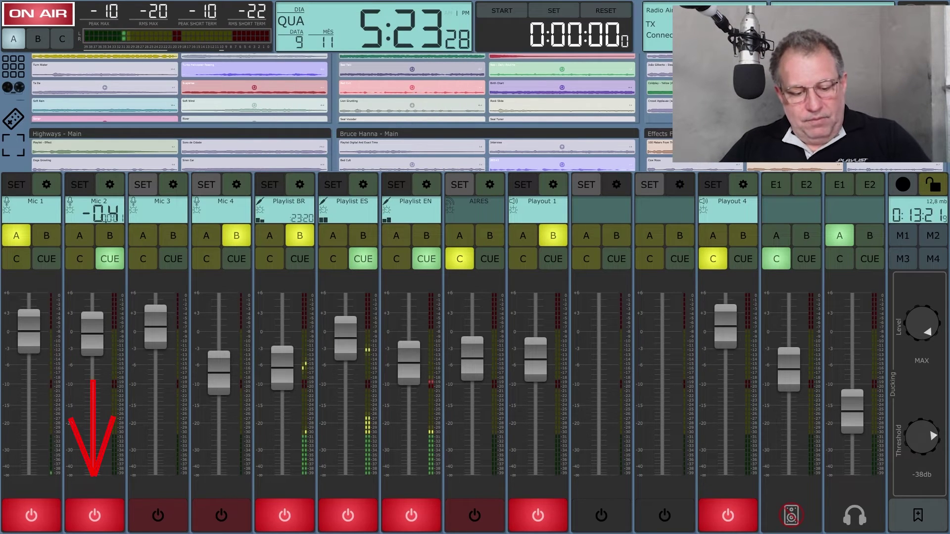
pyautogui.click(87, 513)
pyautogui.click(94, 515)
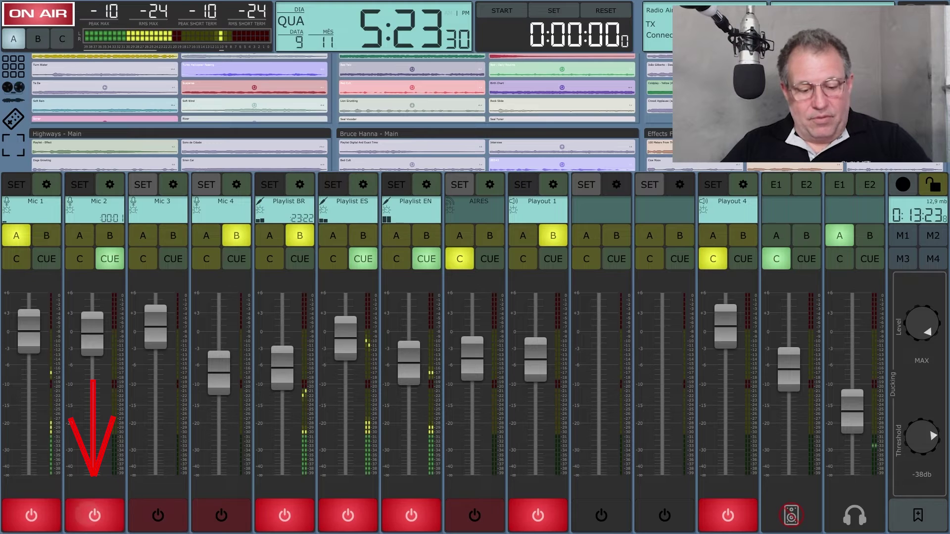
pyautogui.click(95, 516)
pyautogui.click(94, 516)
pyautogui.click(95, 515)
pyautogui.click(95, 516)
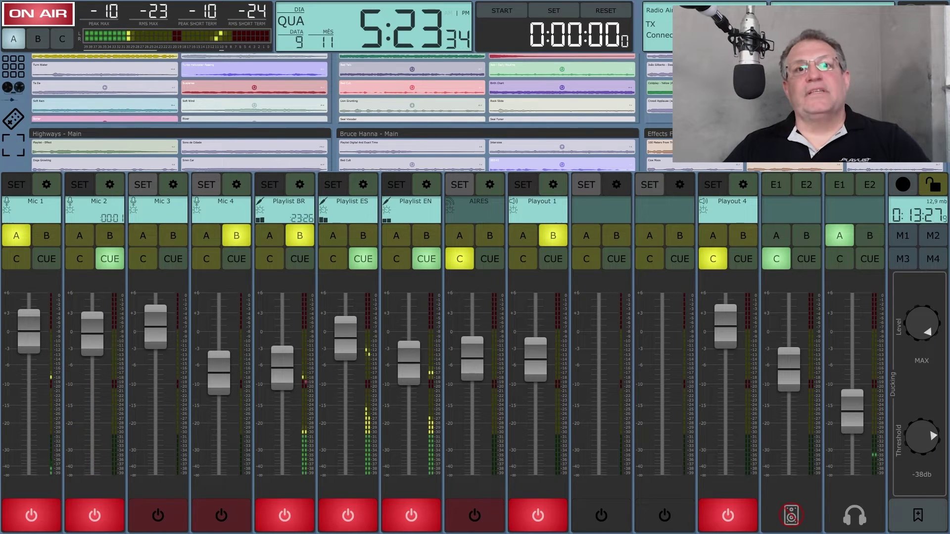
pyautogui.click(94, 515)
pyautogui.click(94, 515)
pyautogui.click(94, 516)
pyautogui.click(95, 515)
pyautogui.click(95, 516)
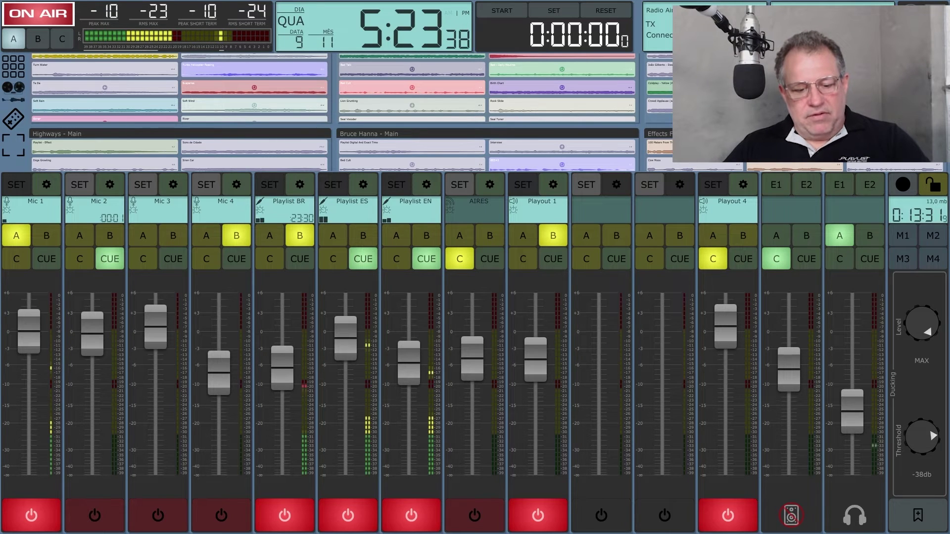
pyautogui.click(94, 516)
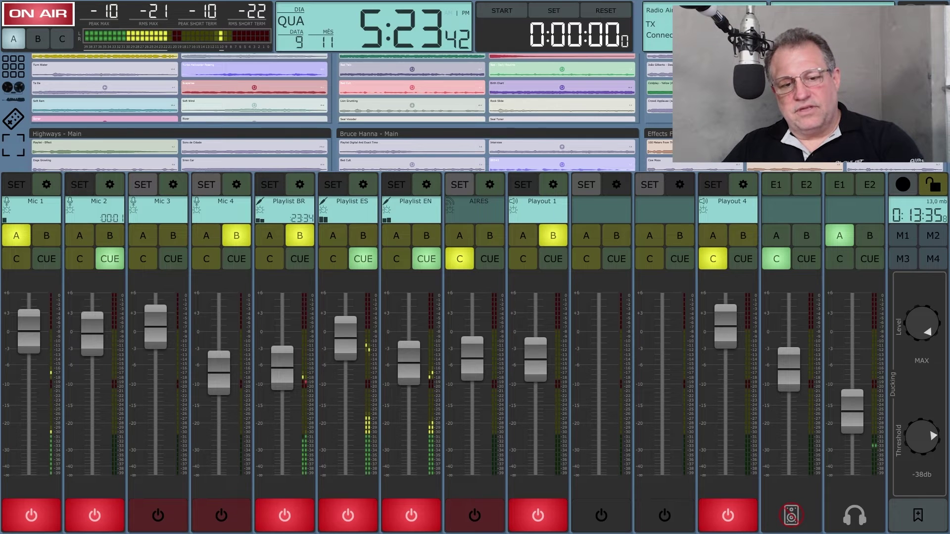
pyautogui.click(94, 516)
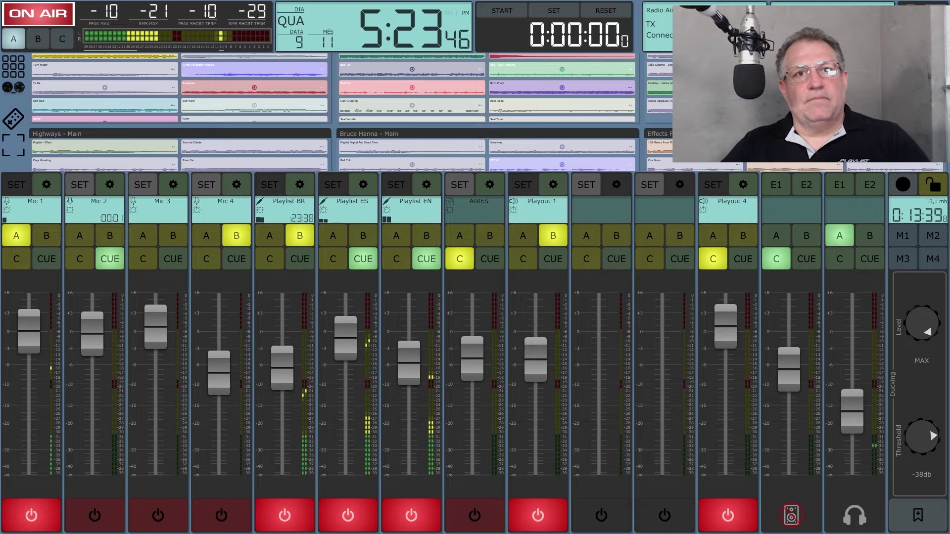
# - Clear the source of the second mixer channel with Limpar and assign Mic 2 to it again
pyautogui.click(79, 184)
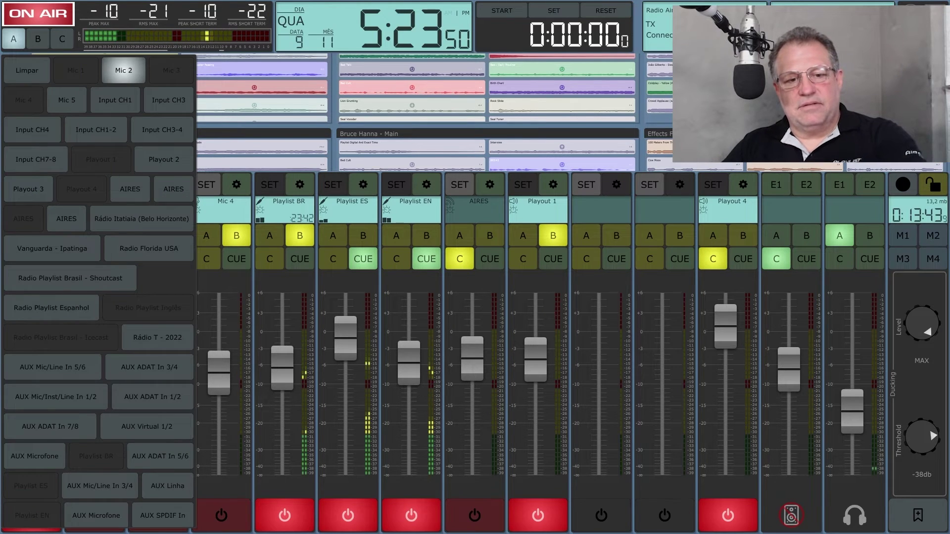
pyautogui.click(27, 70)
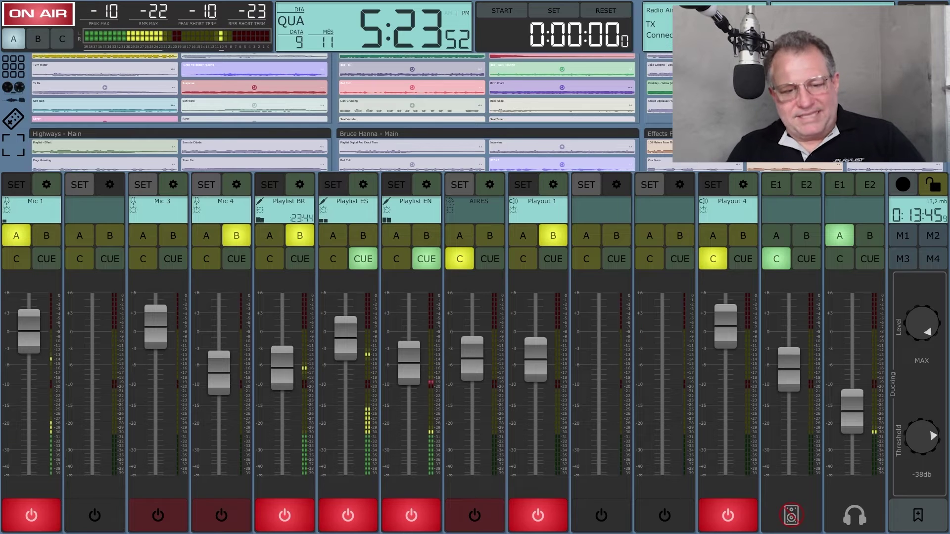
pyautogui.click(80, 185)
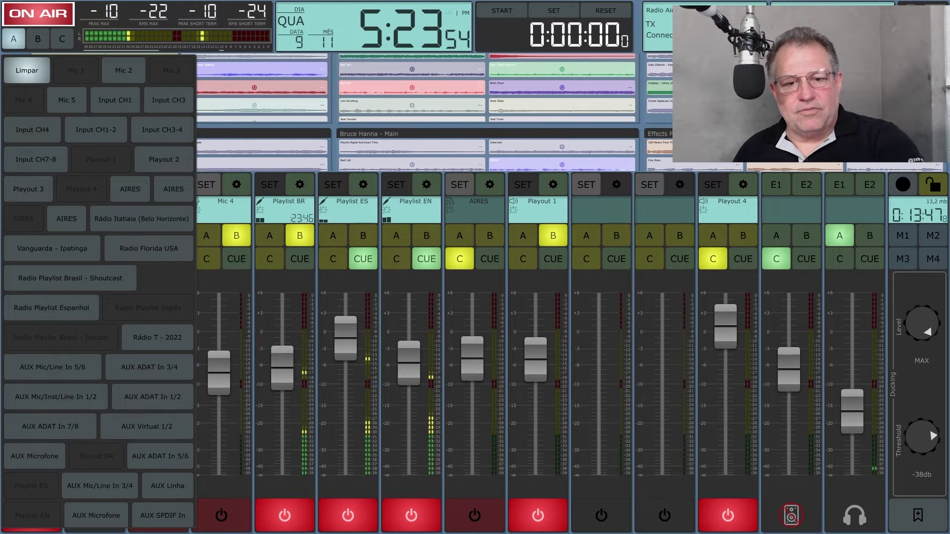
pyautogui.click(123, 70)
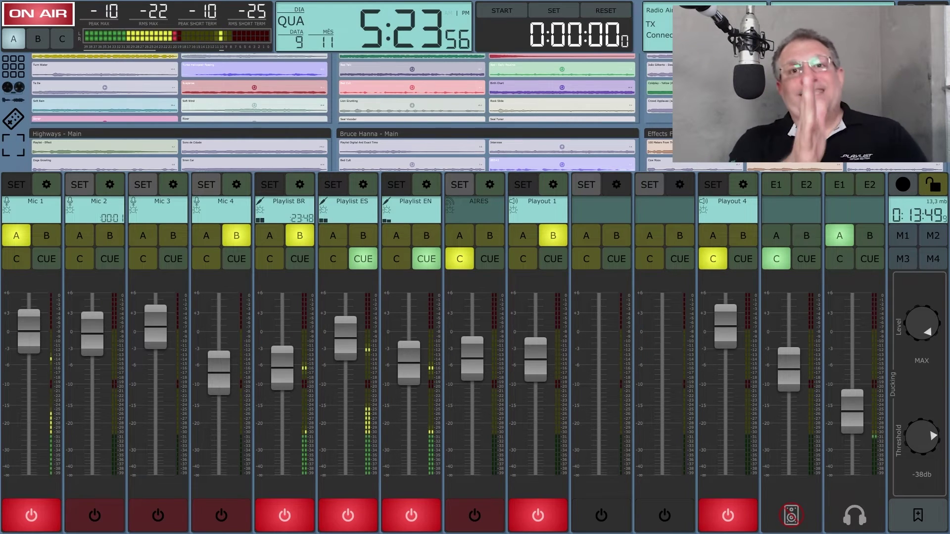
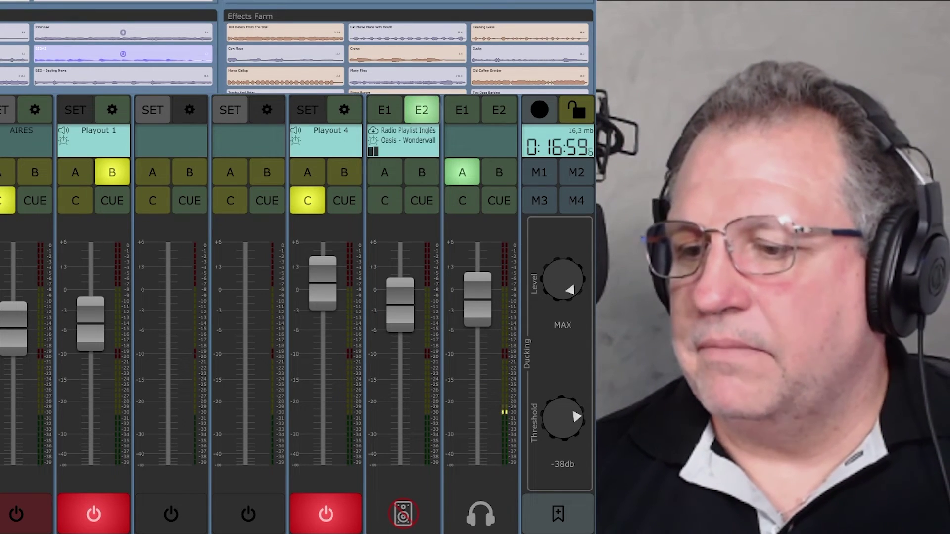
# - Remove Radio Playlist Inglês from the speaker monitor's E2 input and assign Radio Playlist Brasil - Shoutcast instead
pyautogui.click(421, 110)
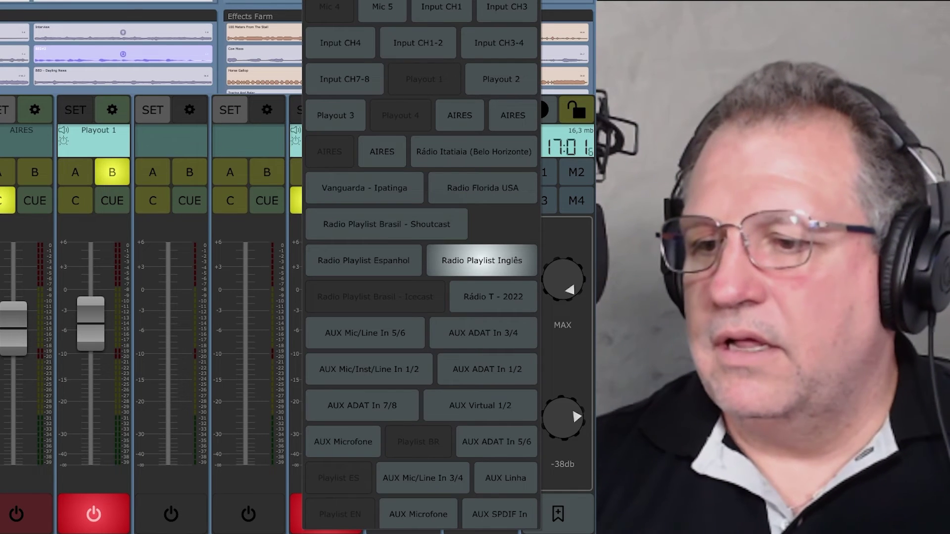
pyautogui.click(482, 260)
pyautogui.click(422, 109)
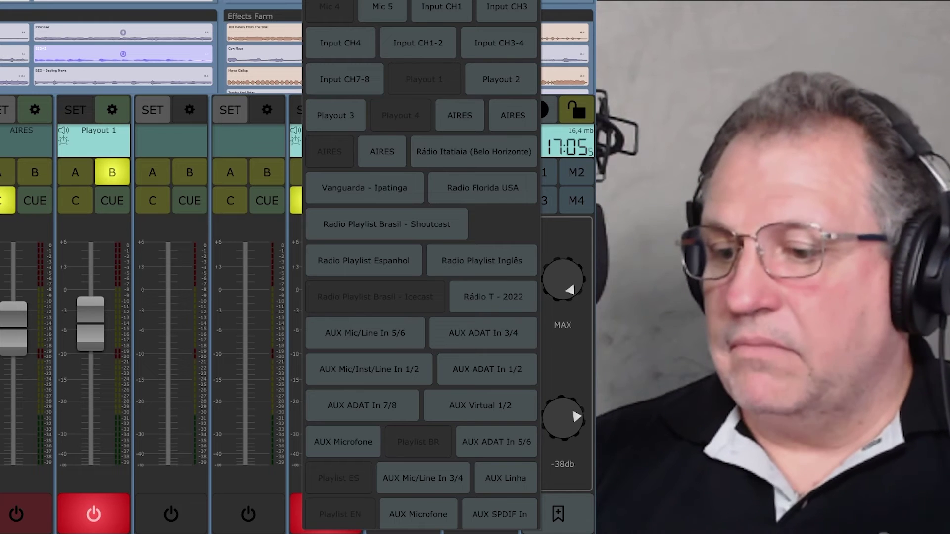
pyautogui.click(386, 224)
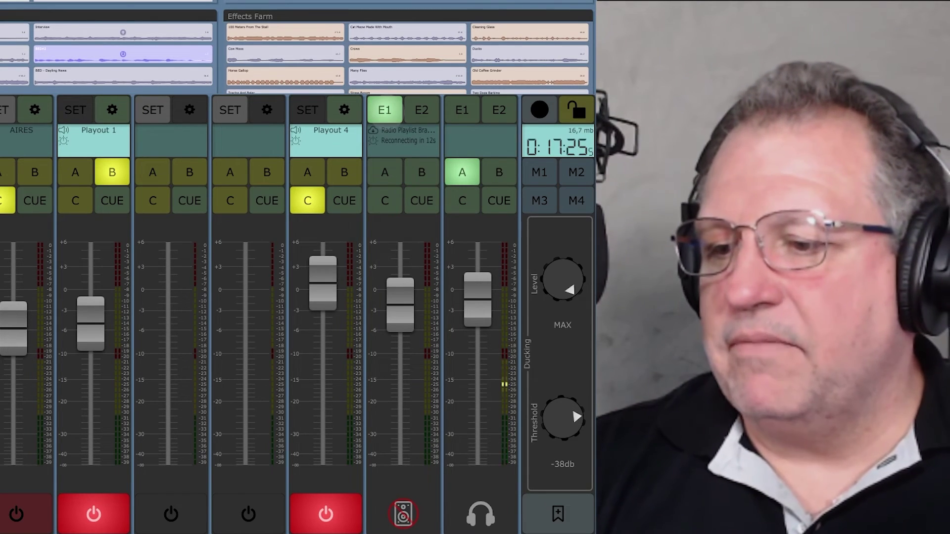
# - Remove Radio Playlist Brasil - Icecast from the speaker monitor's E1 input and assign AUX Mic/Line In 3/4 instead
pyautogui.click(385, 110)
pyautogui.click(338, 297)
pyautogui.click(385, 112)
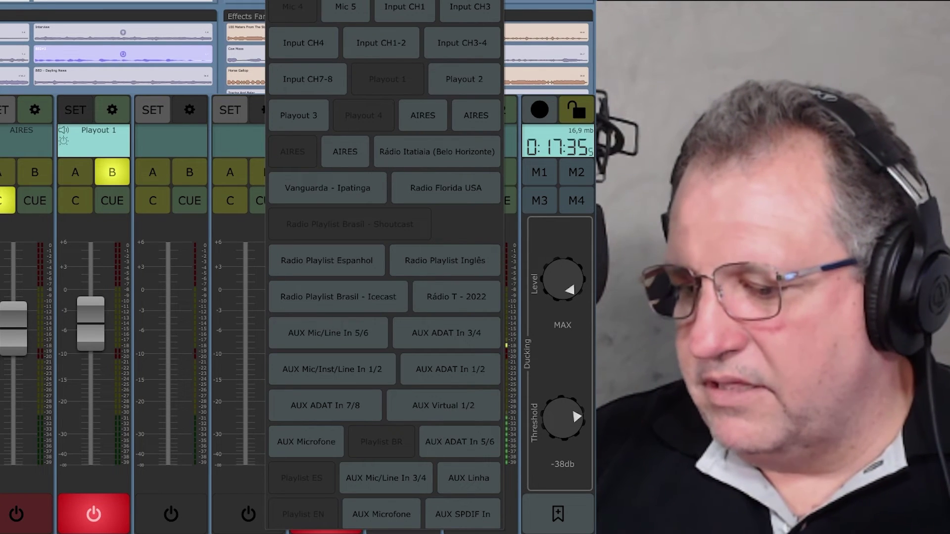
pyautogui.click(386, 478)
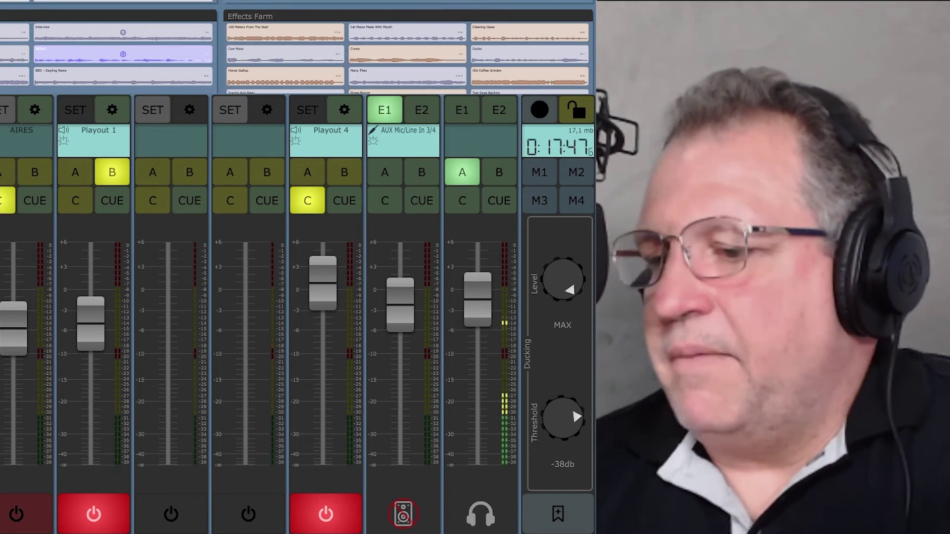
# - Switch the headphone monitor to external input E1, followed by bus B, bus C and CUE one after another
pyautogui.click(462, 110)
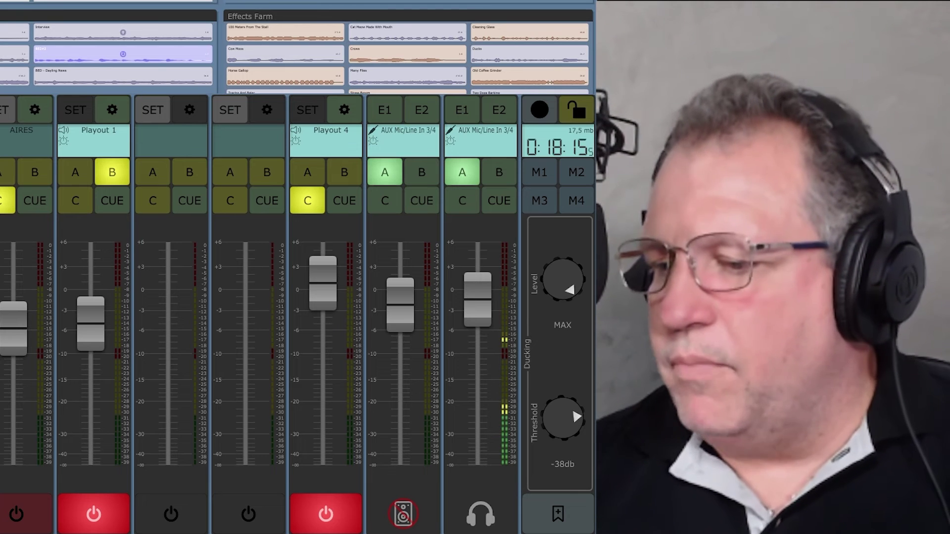
pyautogui.click(499, 172)
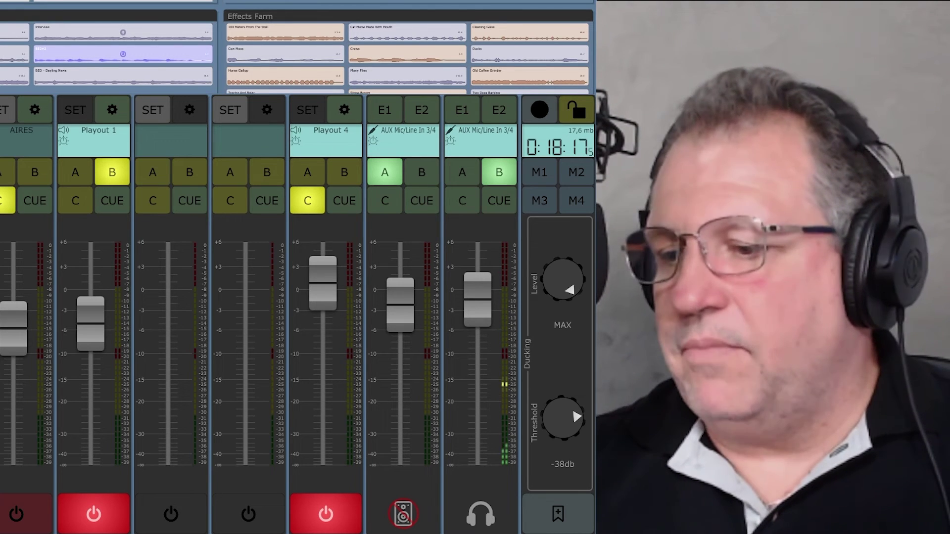
pyautogui.click(462, 200)
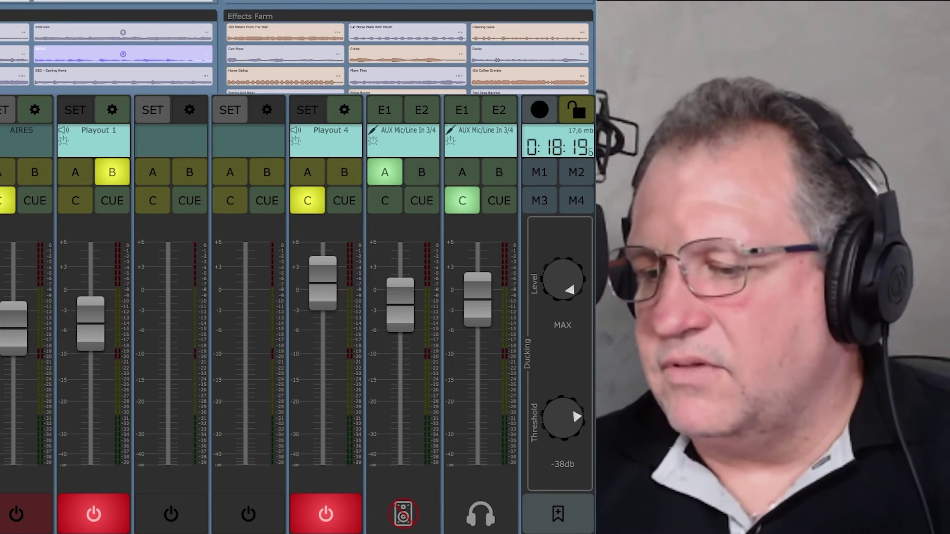
pyautogui.click(499, 200)
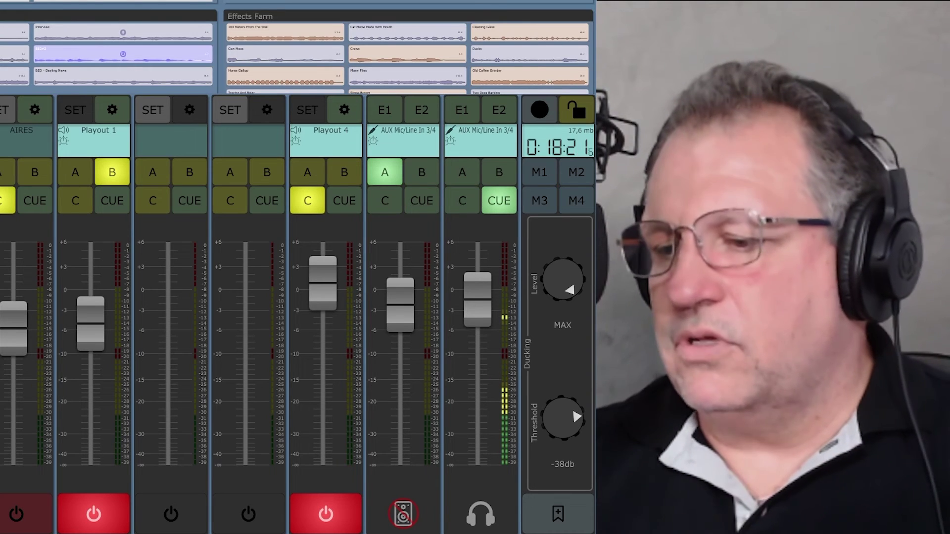
# - Monitor bus A in the headphones, add buses B and C, and switch through bus A to bus B
pyautogui.click(462, 172)
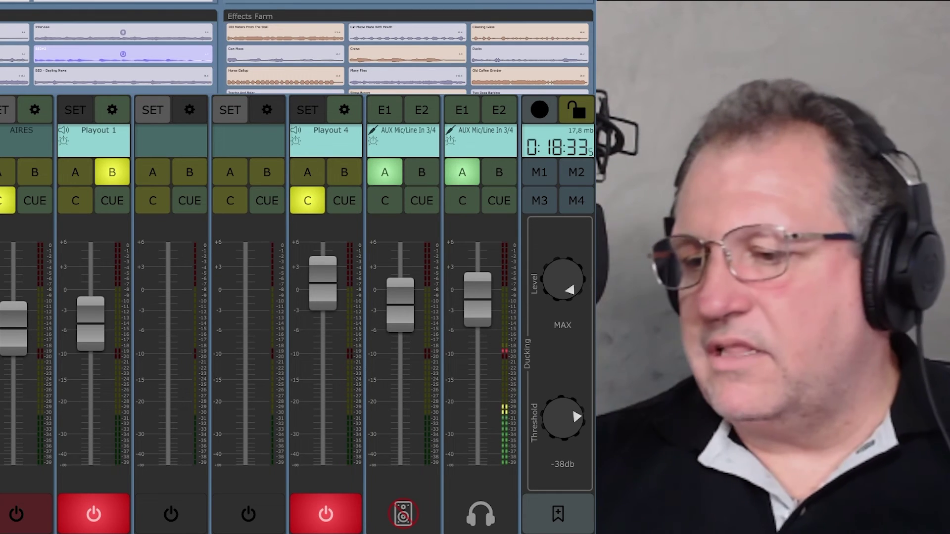
pyautogui.click(499, 173)
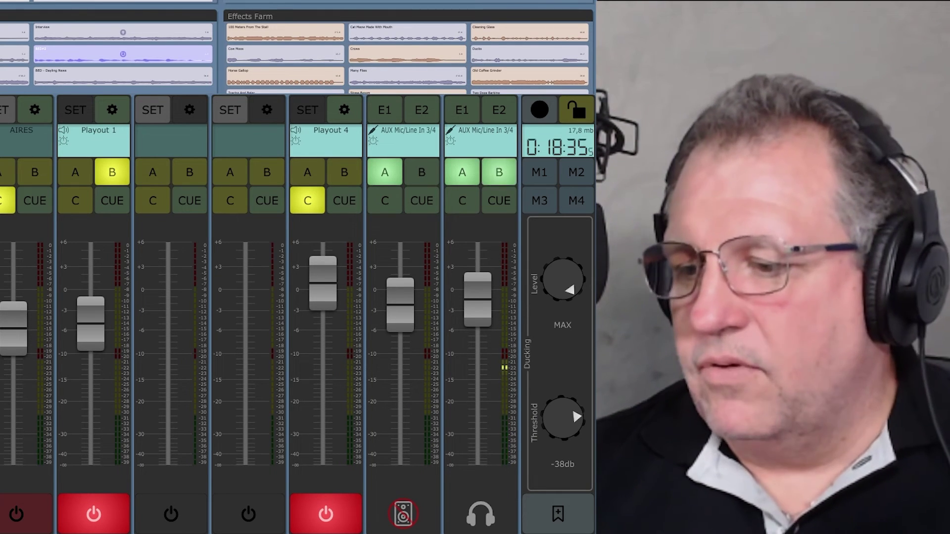
pyautogui.click(462, 200)
pyautogui.click(462, 172)
pyautogui.click(499, 172)
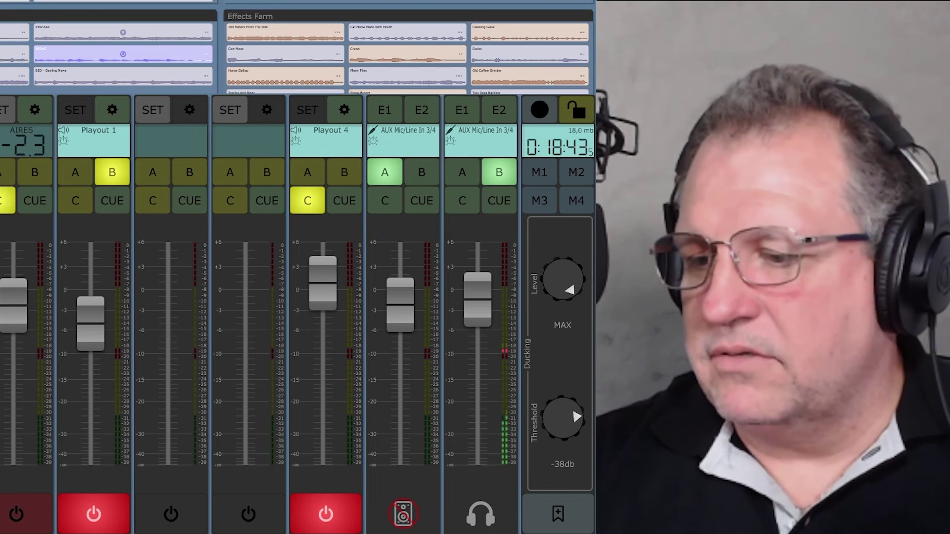
# - Switch the headphone monitor between buses C and B, and combine CUE with bus C
pyautogui.click(462, 201)
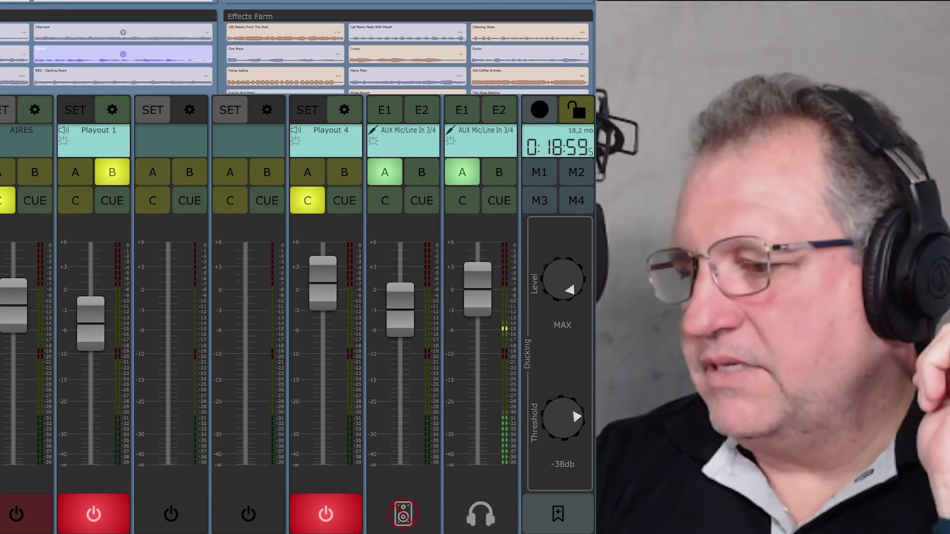
pyautogui.click(499, 172)
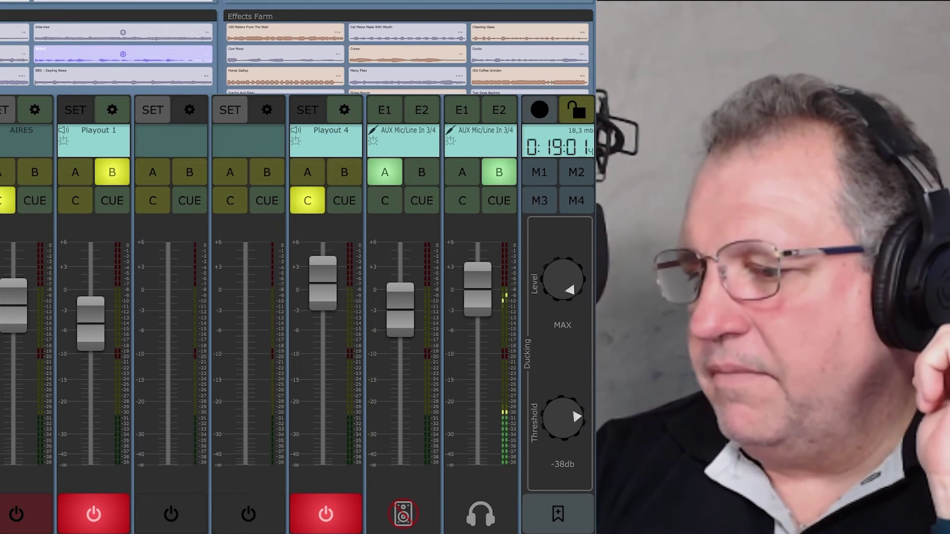
pyautogui.click(499, 201)
pyautogui.click(462, 200)
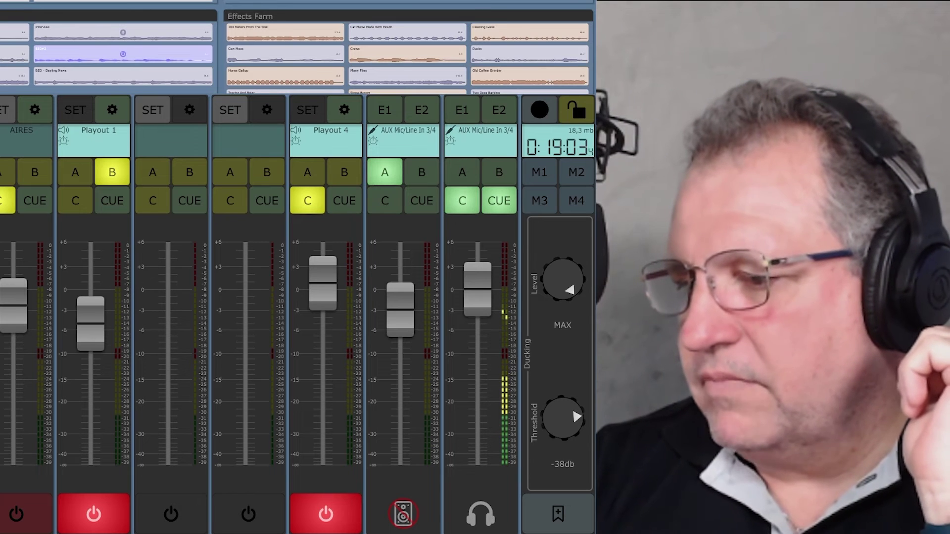
# - Return the headphone monitor to bus A and lower the headphone fader to about -3 and the speaker fader to about -4
pyautogui.moveTo(478, 290); pyautogui.dragTo(477, 312)
pyautogui.click(462, 173)
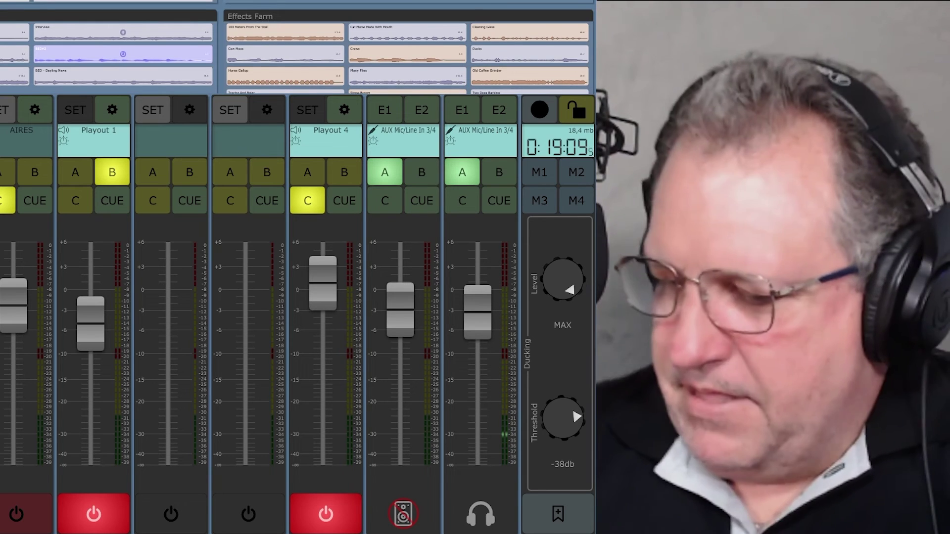
pyautogui.moveTo(399, 310)
pyautogui.mouseDown()
pyautogui.moveTo(400, 371)
pyautogui.moveTo(400, 299)
pyautogui.moveTo(400, 318)
pyautogui.mouseUp()
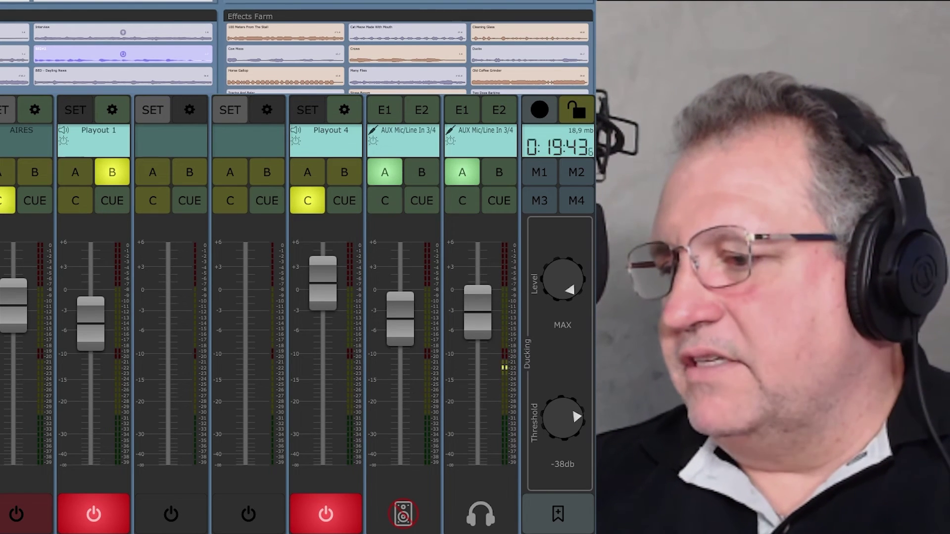
# - Set the ducking level to HIGH and open the recording panel with its title, description and keywords
pyautogui.moveTo(570, 290); pyautogui.dragTo(576, 276)
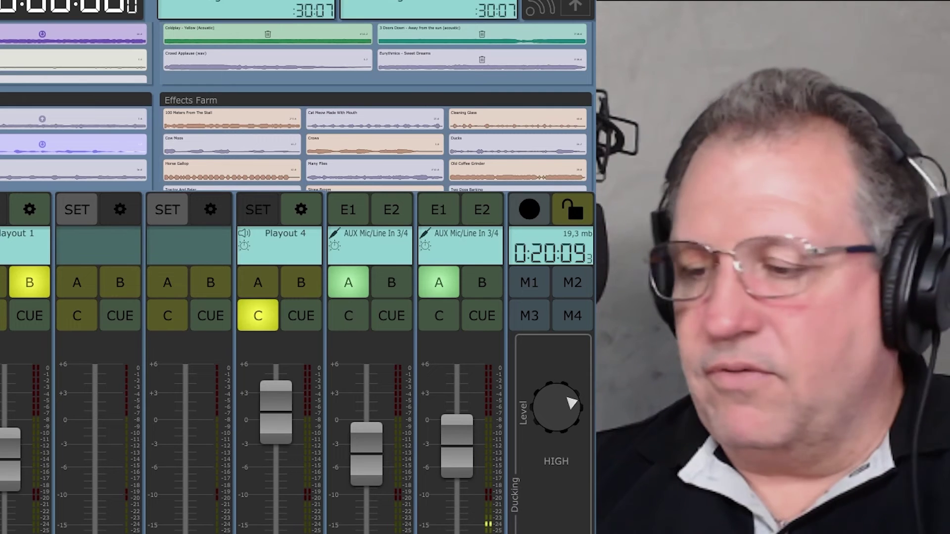
pyautogui.click(529, 210)
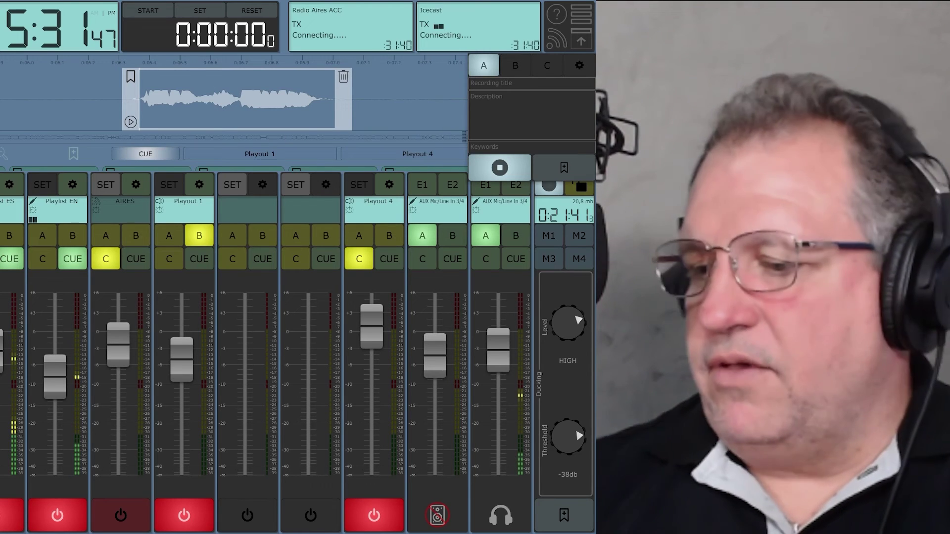
# - Switch the headphone monitor to CUE, turn CUE off, and route the headphones back to bus A
pyautogui.click(516, 263)
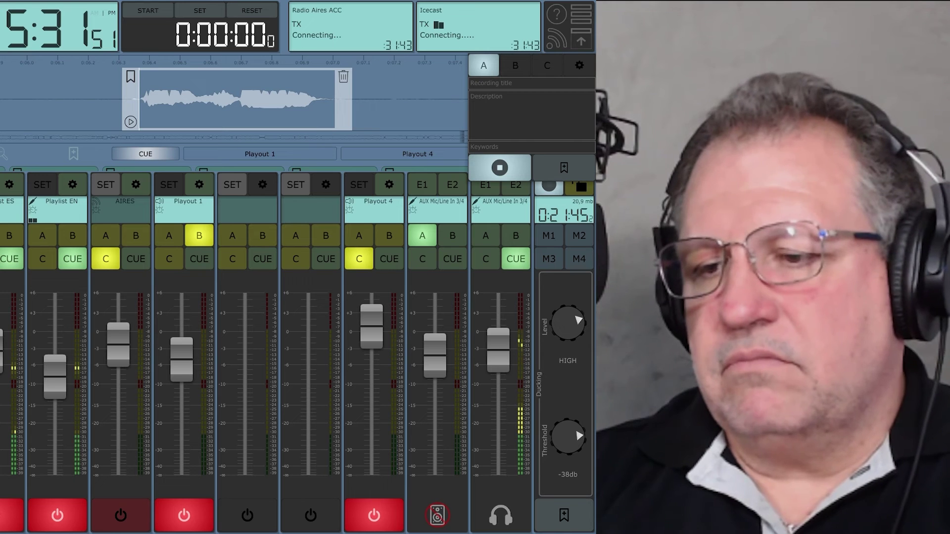
pyautogui.click(516, 259)
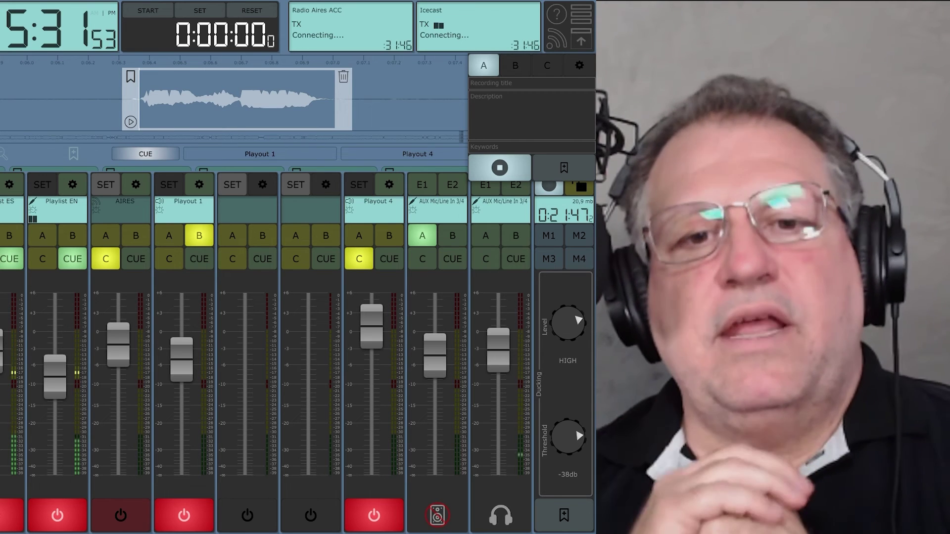
pyautogui.click(485, 235)
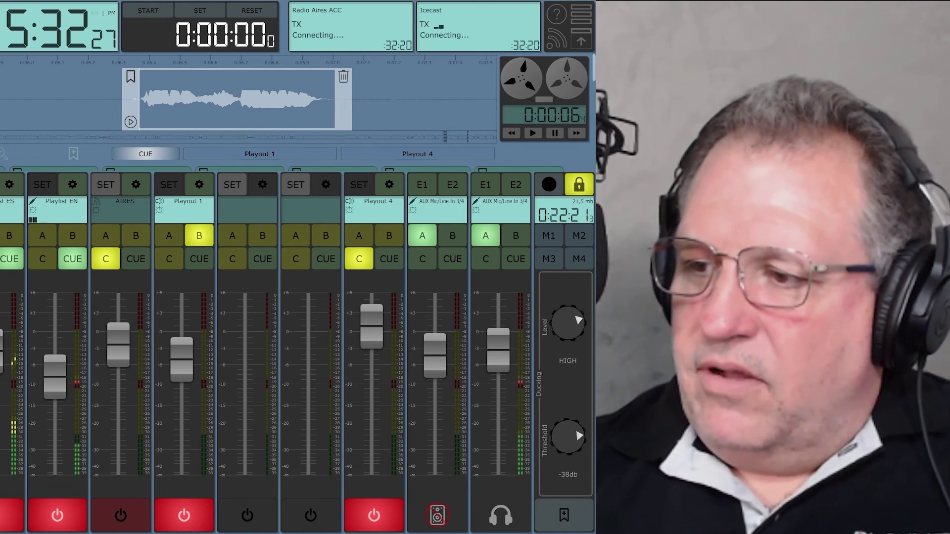
# - View the restricted main menu, unlock the mixer, and open and close the Opções Gerais settings from the full menu
pyautogui.click(581, 15)
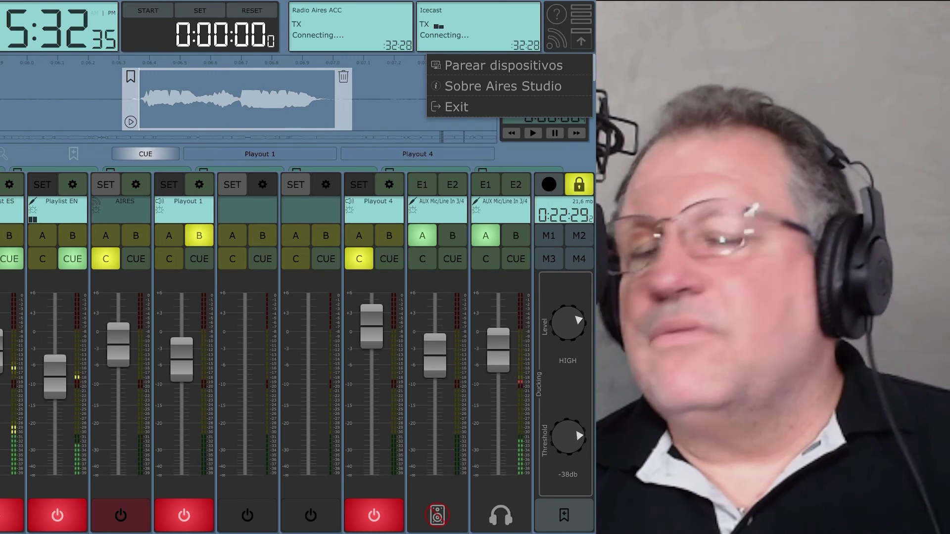
pyautogui.click(579, 184)
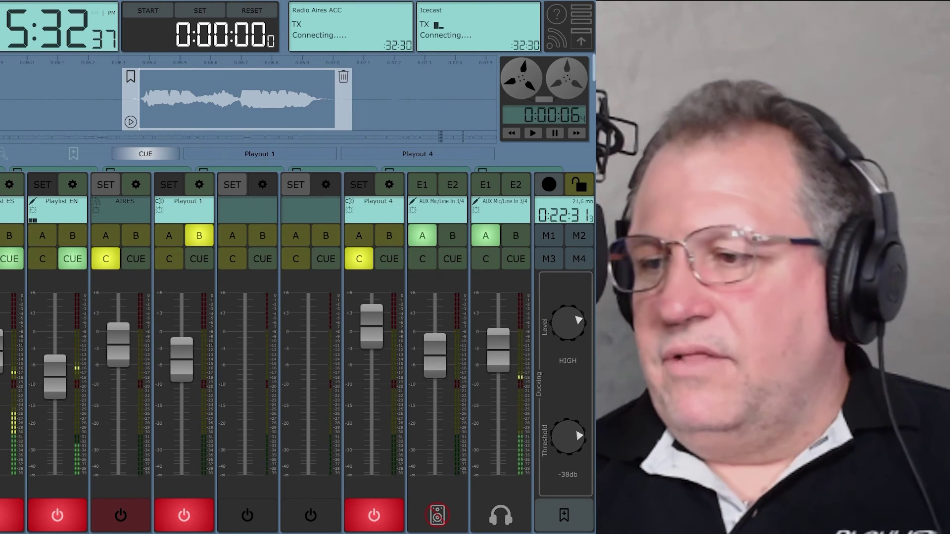
pyautogui.click(582, 15)
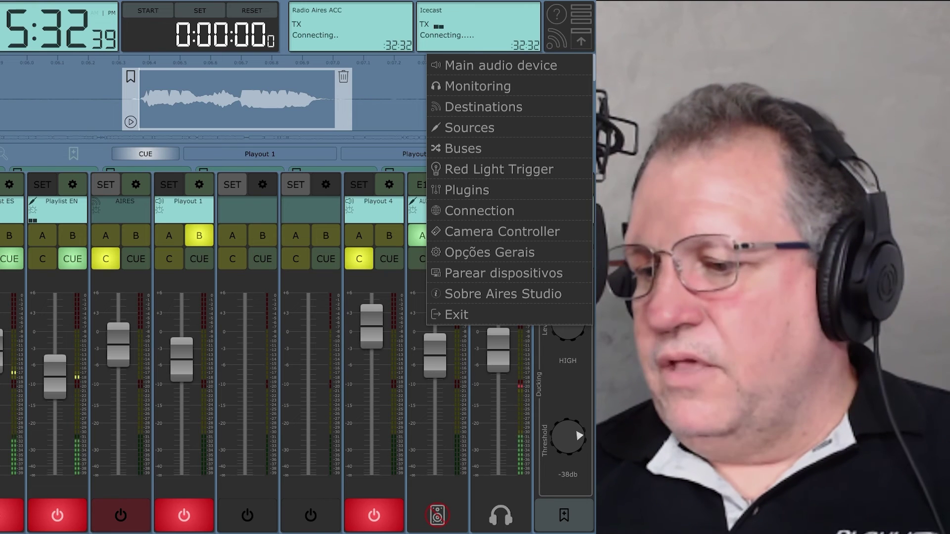
pyautogui.click(490, 252)
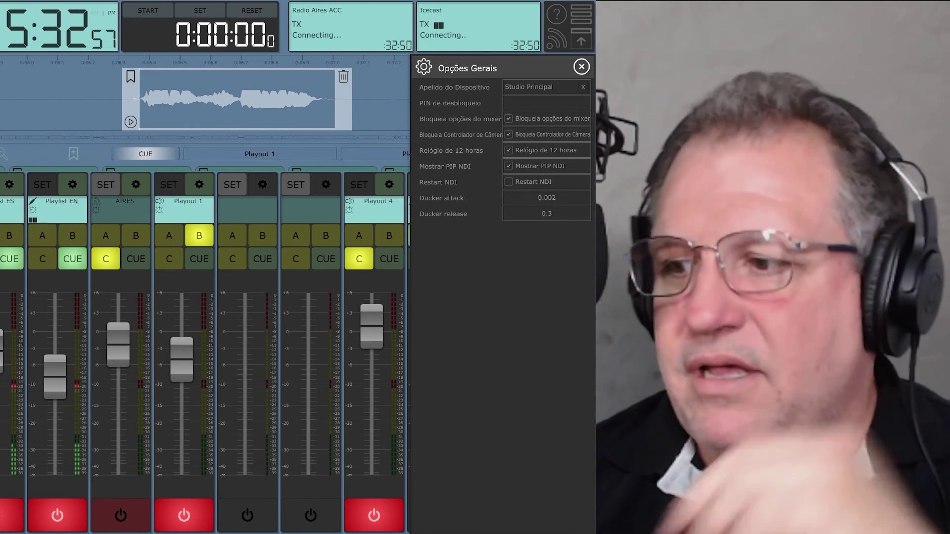
pyautogui.click(582, 67)
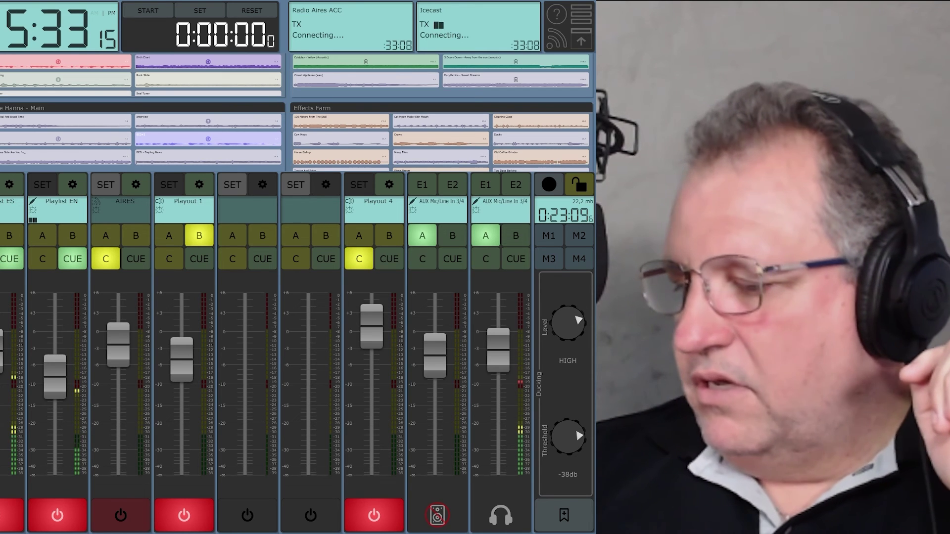
# - Set the ducking threshold to -35db and open the recording panel
pyautogui.moveTo(574, 428); pyautogui.dragTo(578, 434)
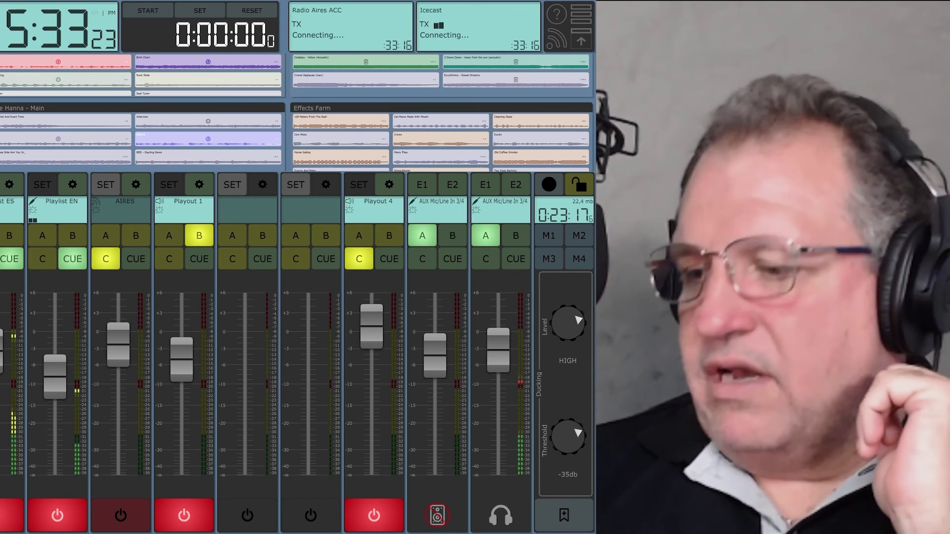
pyautogui.click(549, 185)
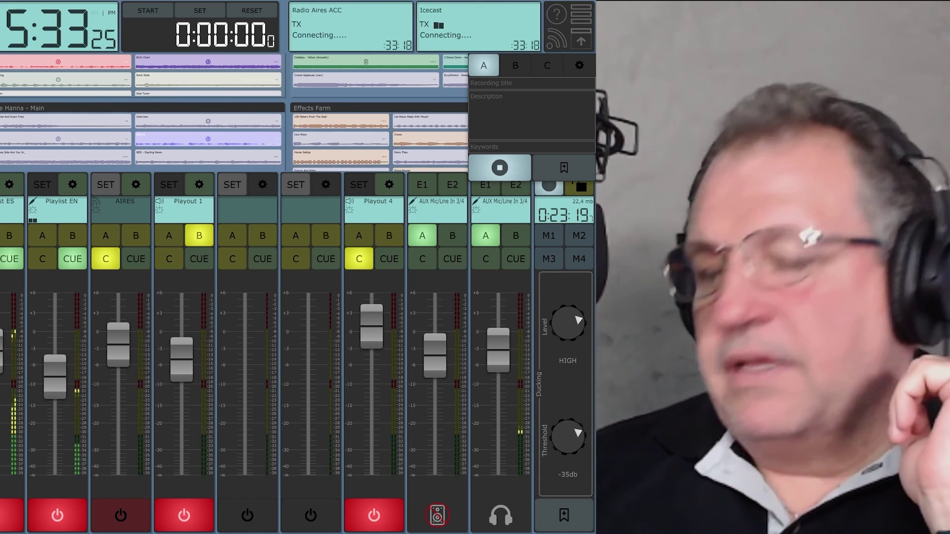